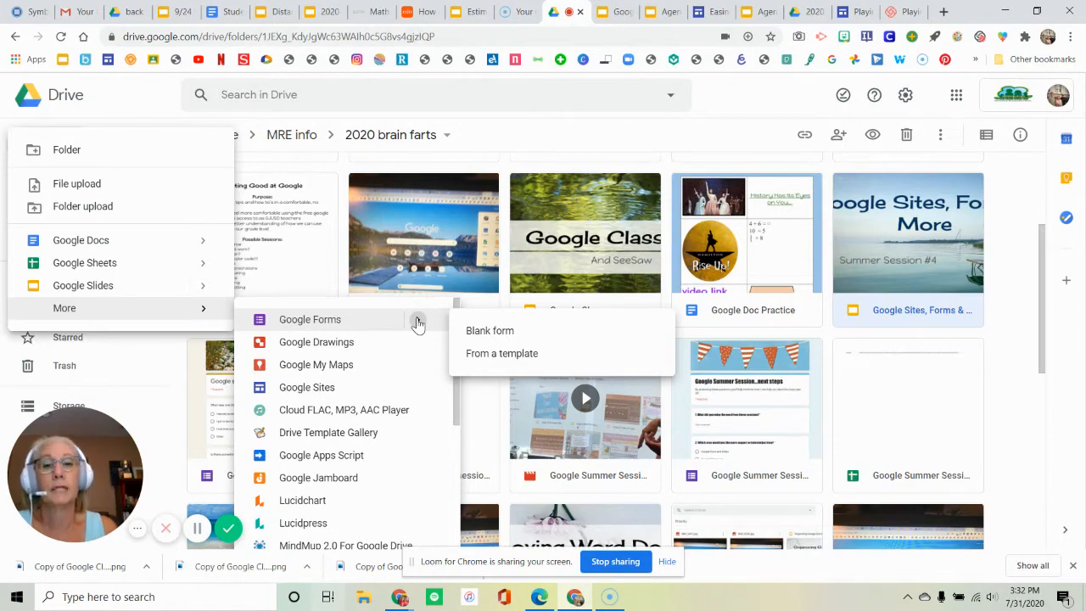
# Step: Create a new blank Google Form in the shared 2020 brain farts folder
pyautogui.click(327, 320)
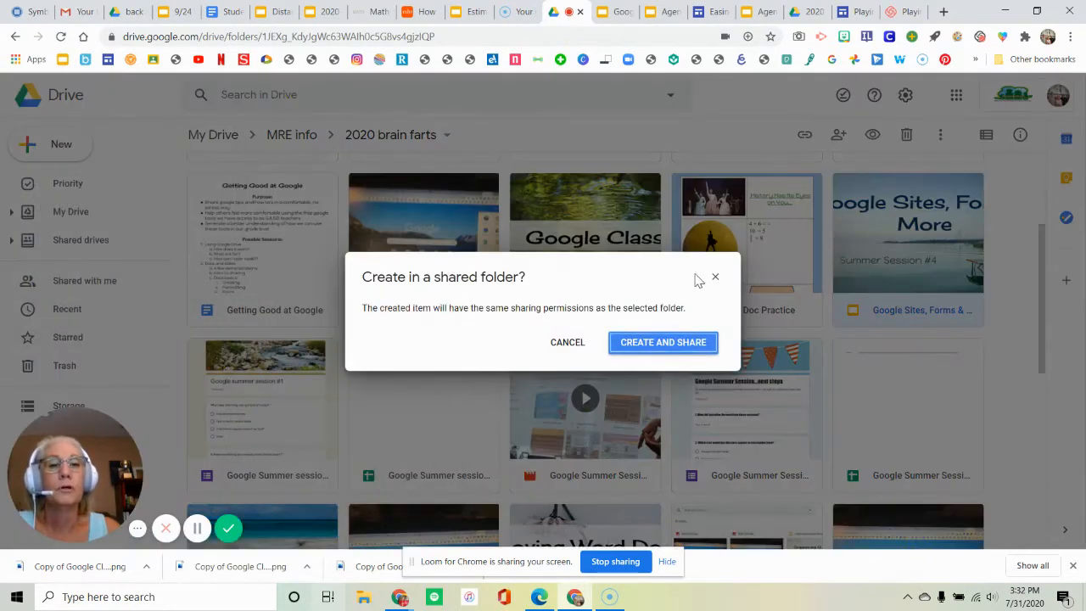
pyautogui.click(671, 348)
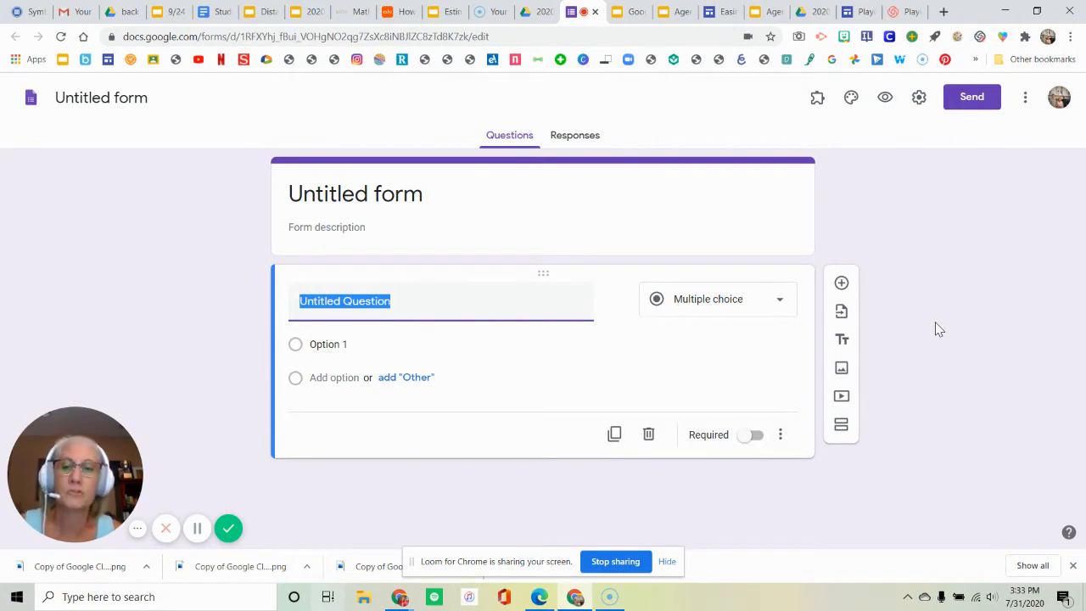
# Step: Replace the first question's placeholder text with "1. name and number"
pyautogui.click(303, 305)
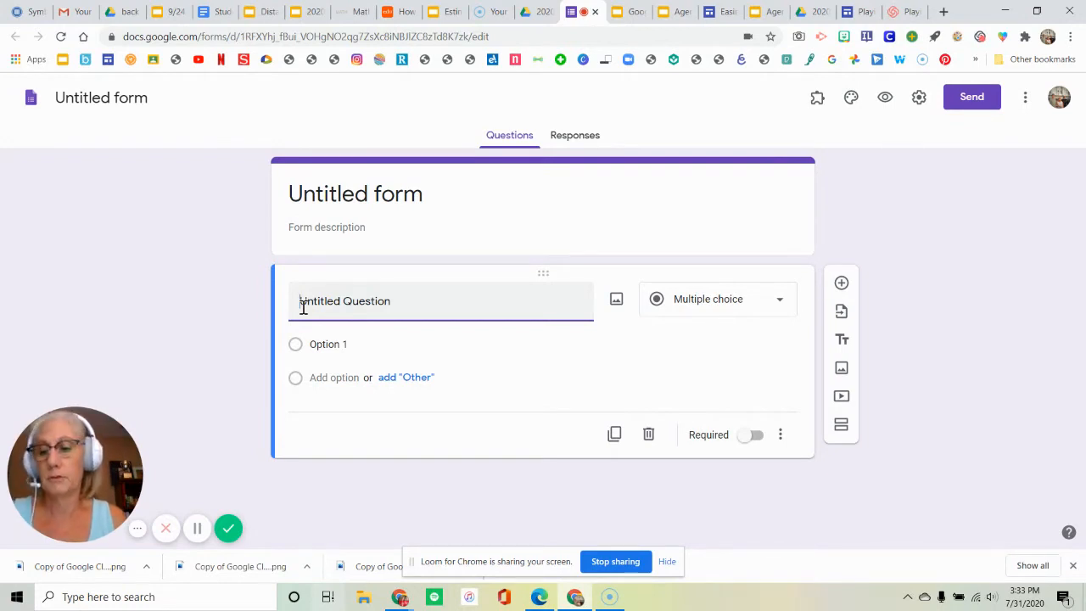
pyautogui.write('Fname ')
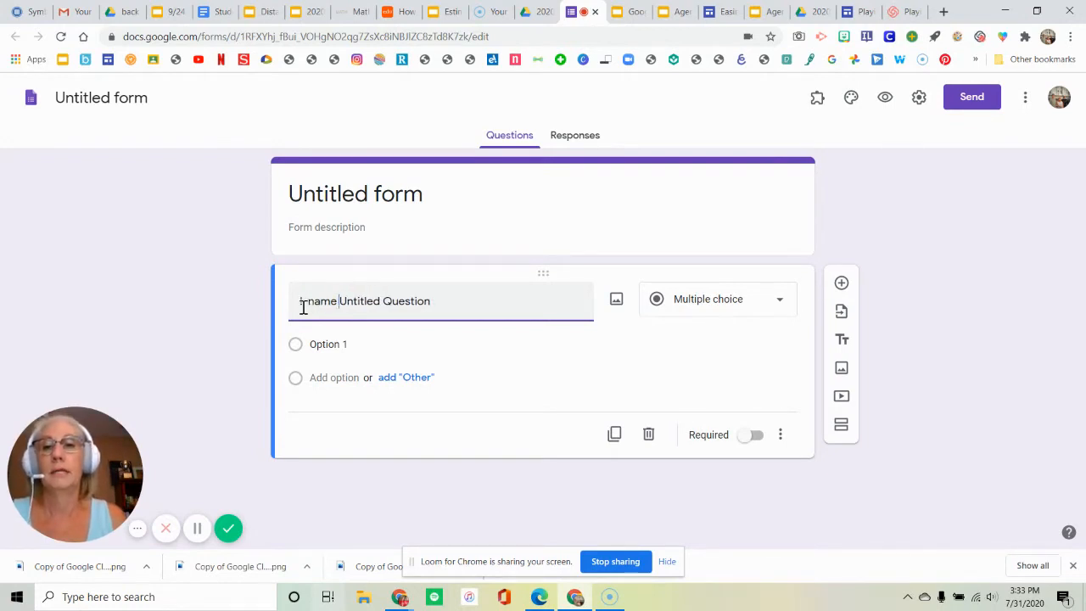
pyautogui.write('and number')
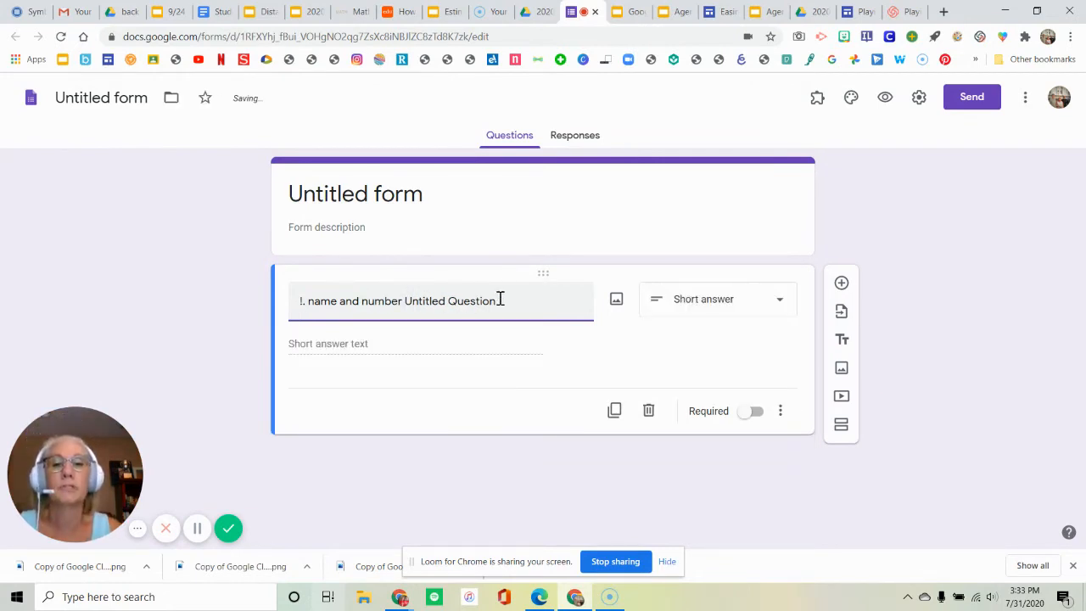
pyautogui.moveTo(501, 298); pyautogui.dragTo(405, 304)
pyautogui.press('BackSpace')
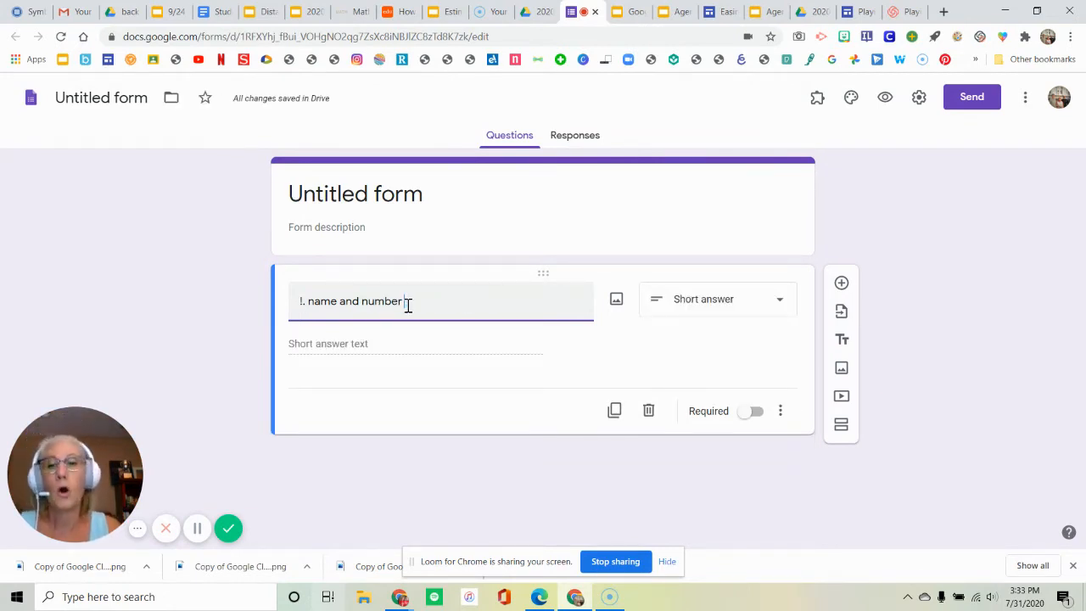
pyautogui.click(306, 301)
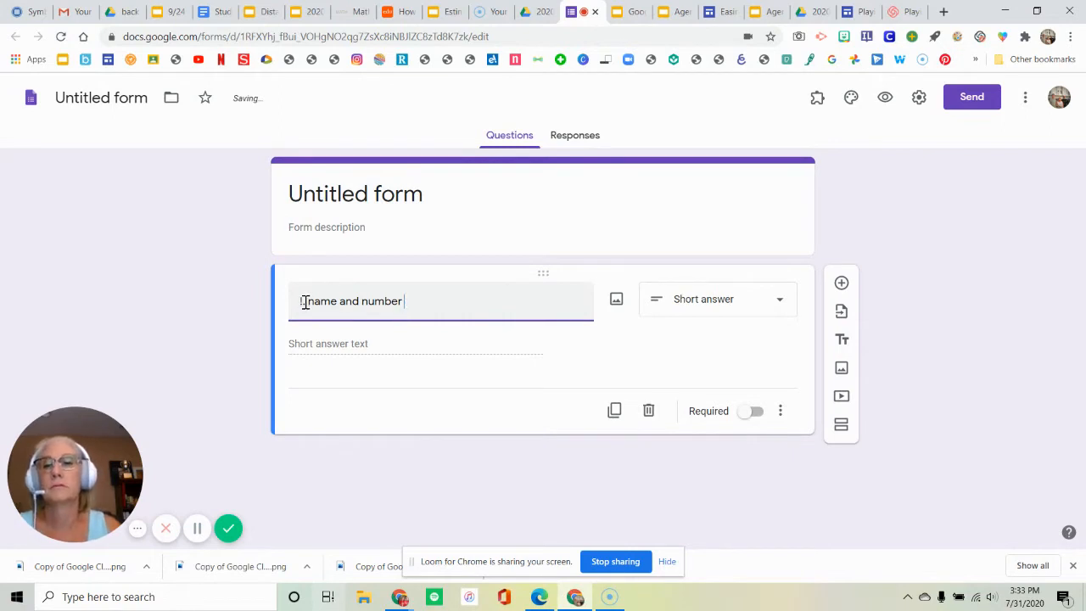
pyautogui.press('BackSpace')
pyautogui.press('BackSpace')
pyautogui.press('BackSpace')
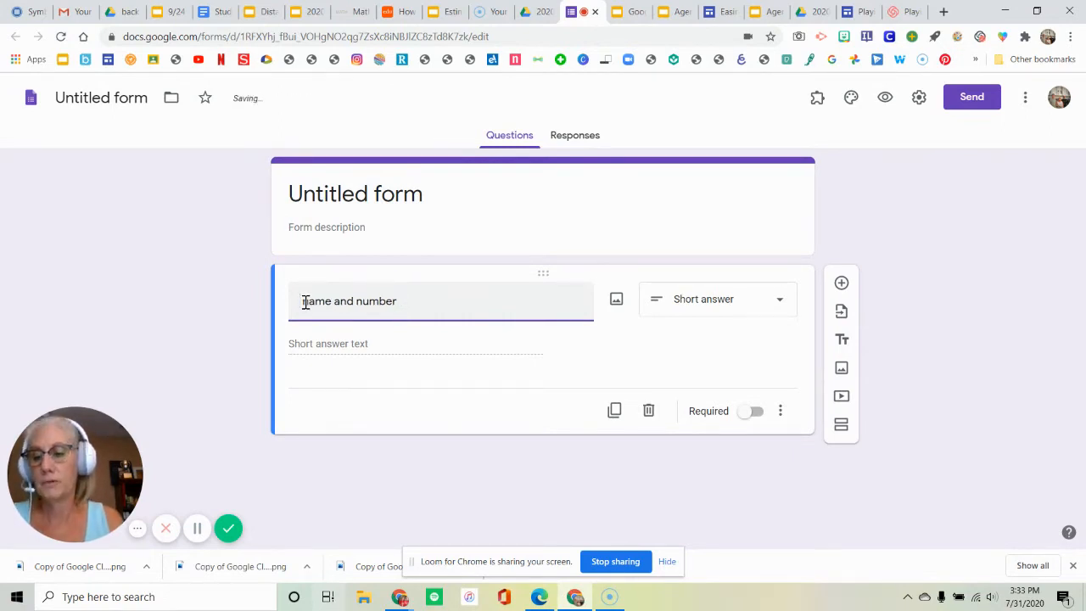
pyautogui.write('1.')
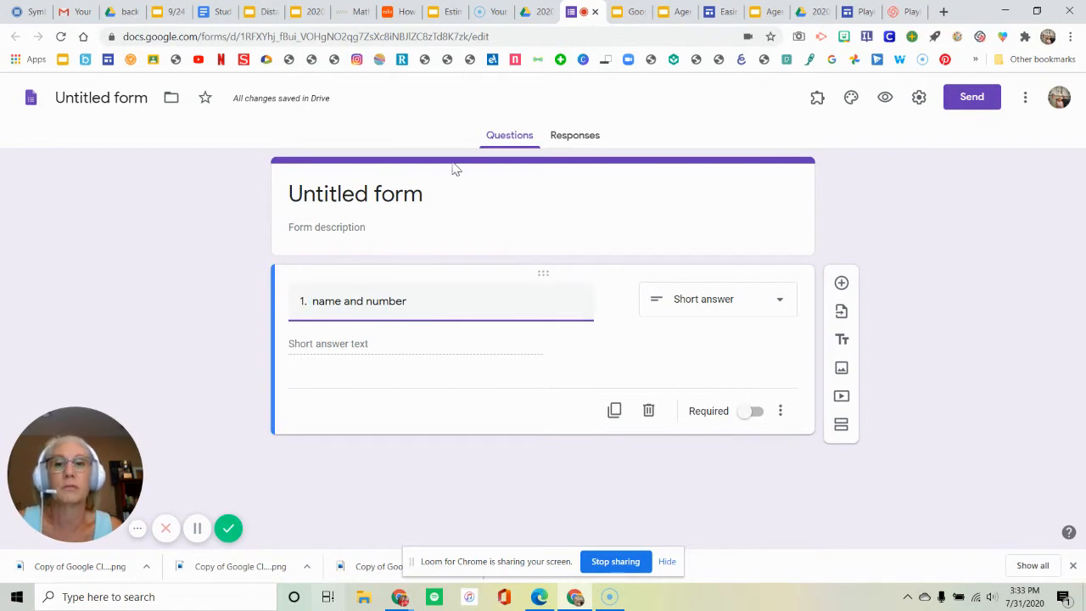
# Step: Title the form "Playing" and apply the same name to the form file
pyautogui.click(419, 197)
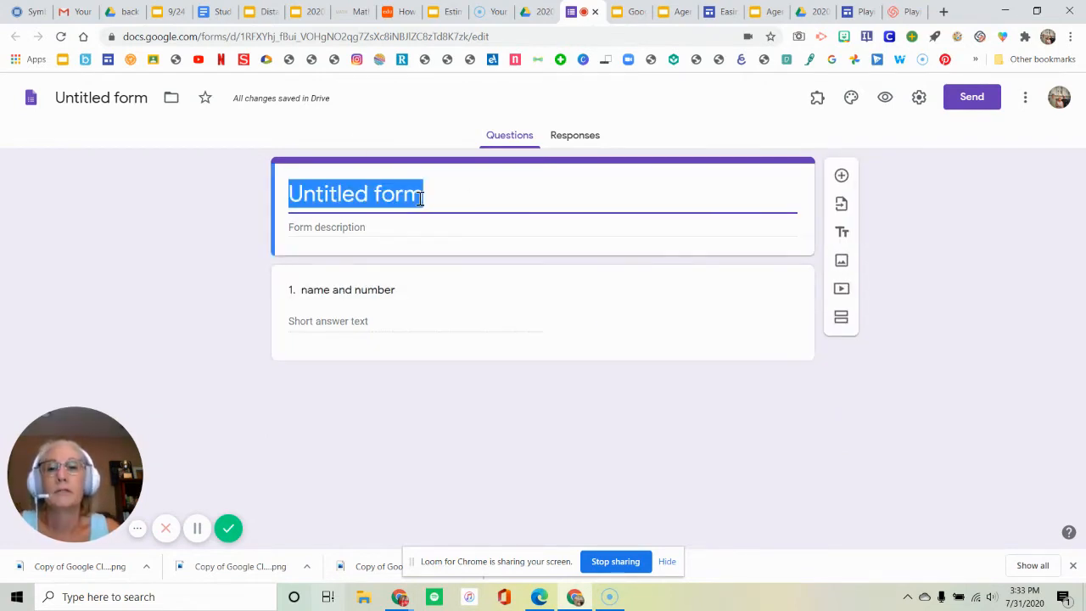
pyautogui.write('PLaying')
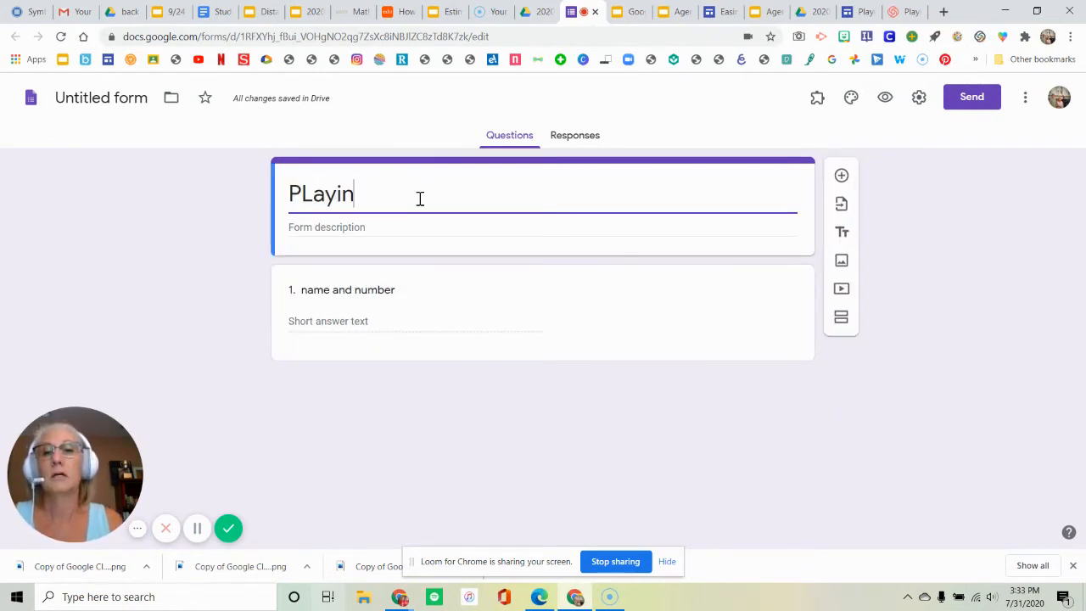
pyautogui.click(312, 193)
pyautogui.press('BackSpace')
pyautogui.write('l')
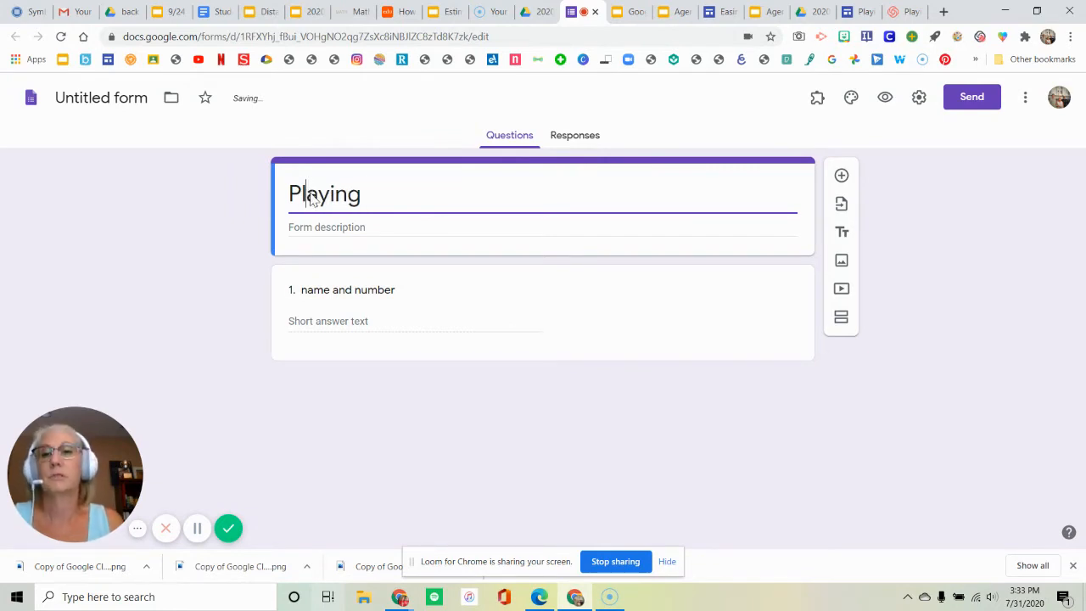
pyautogui.click(125, 96)
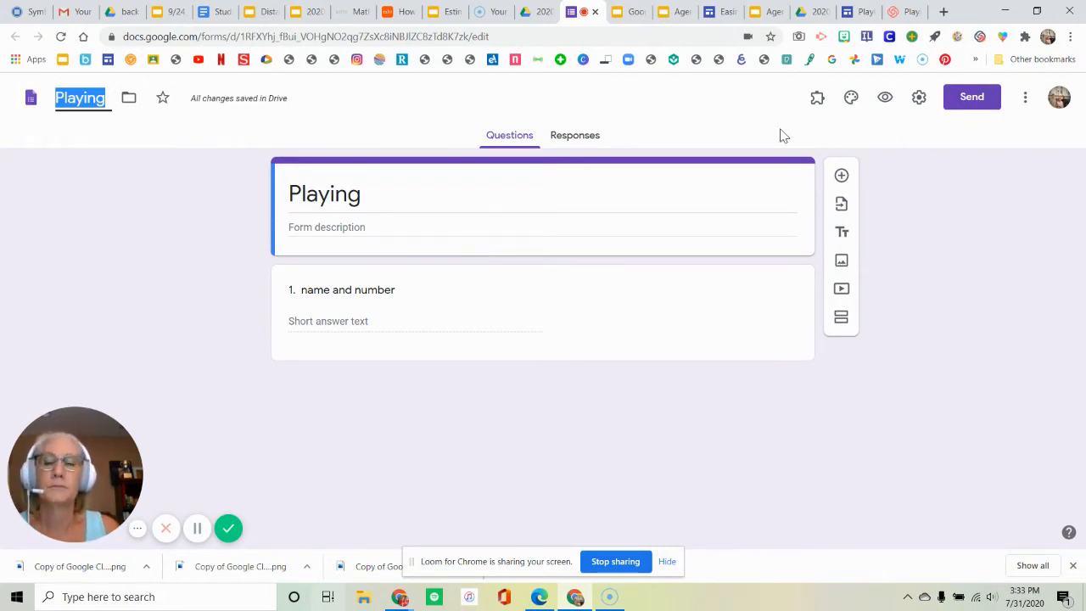
# Step: Switch to the Easing into Google site, exit its preview and insert a layout with two images and text beside each at the page's end
pyautogui.click(723, 13)
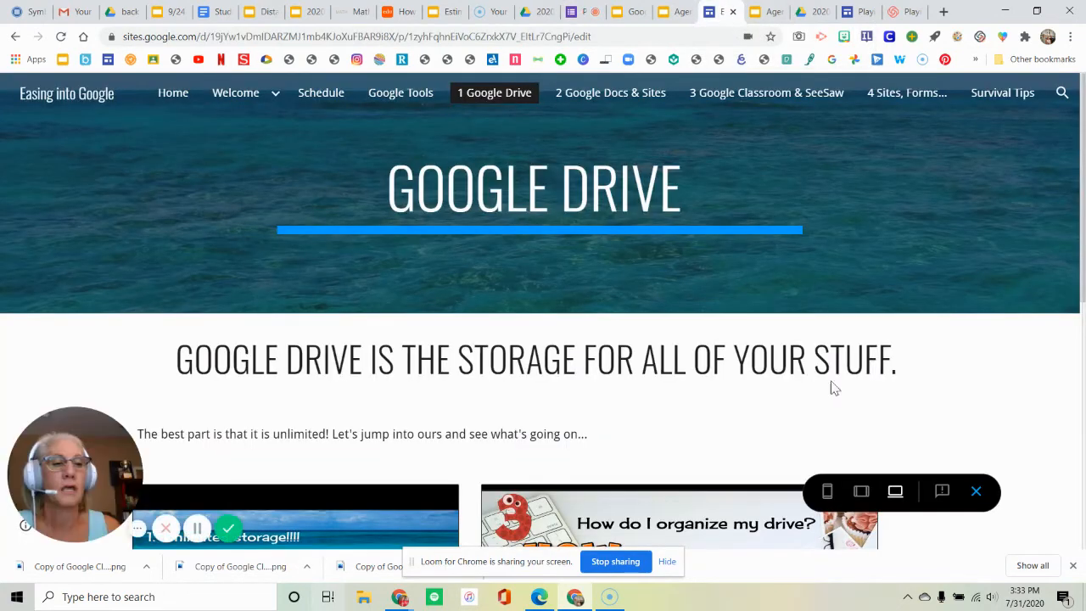
pyautogui.click(976, 492)
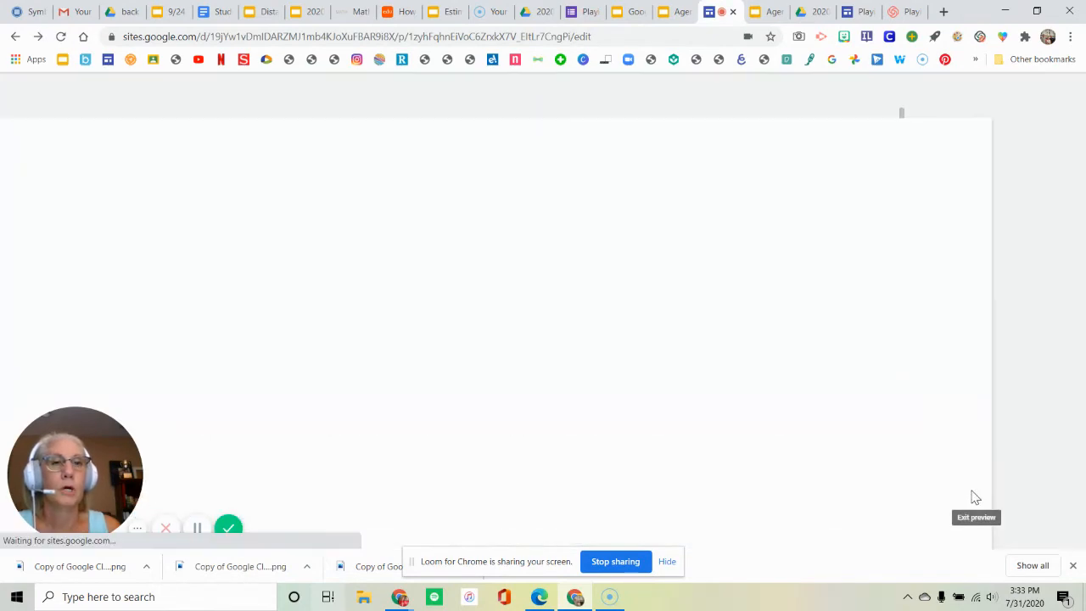
pyautogui.click(1004, 343)
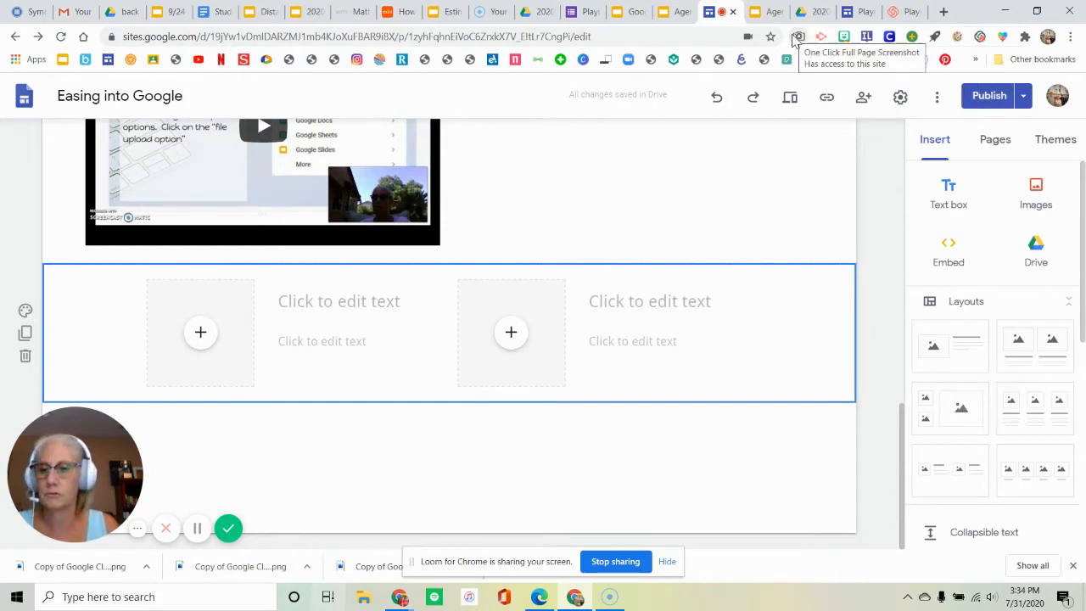
pyautogui.scroll(5, 651, 151)
pyautogui.scroll(3, 652, 151)
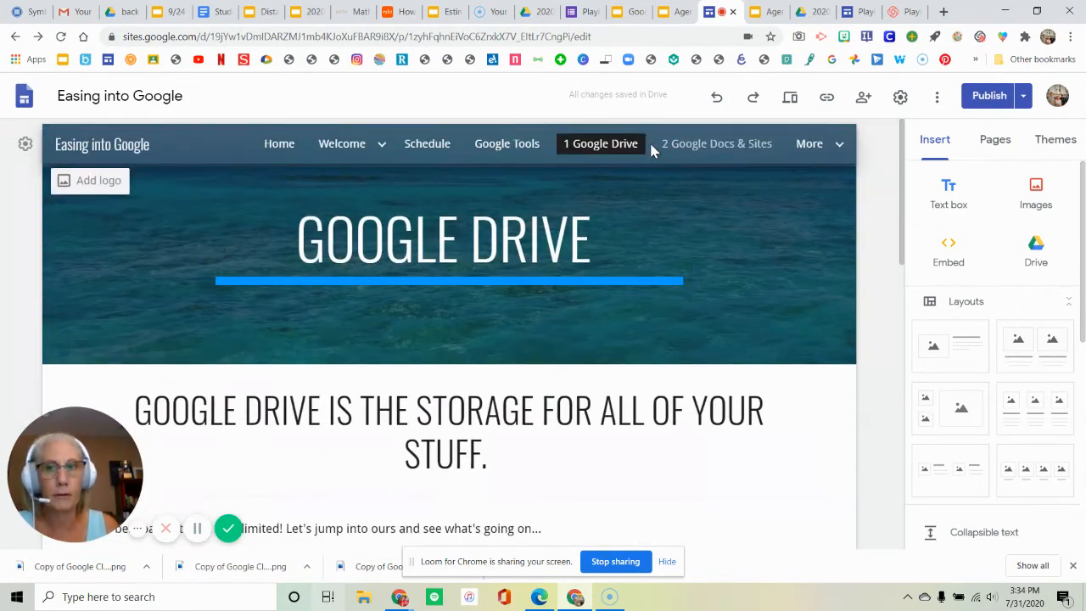
# Step: Return to the Playing form and examine its general settings, closing them without saving
pyautogui.click(582, 17)
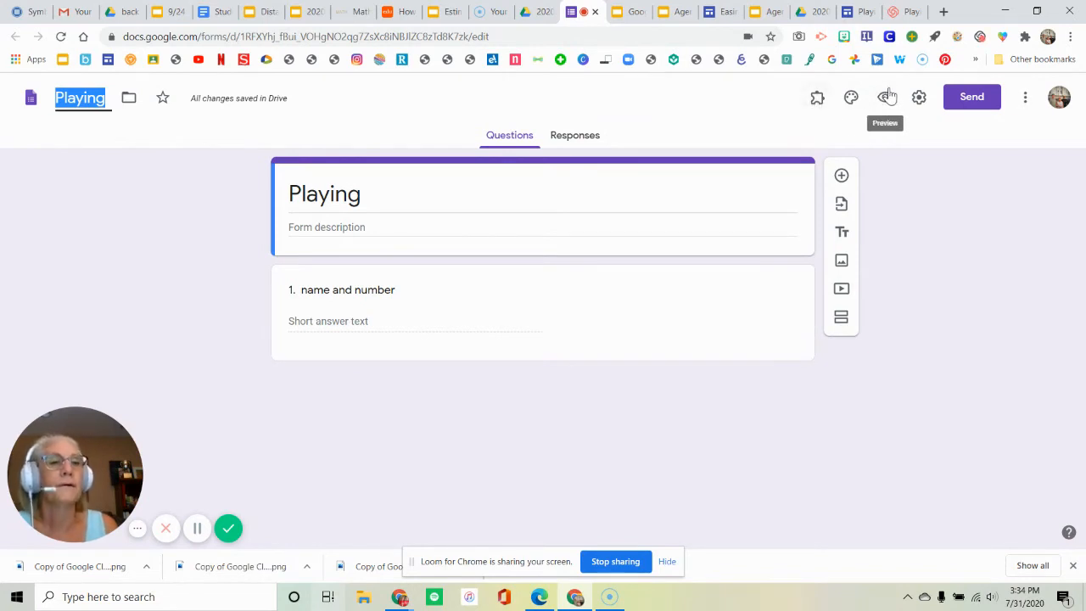
pyautogui.click(918, 98)
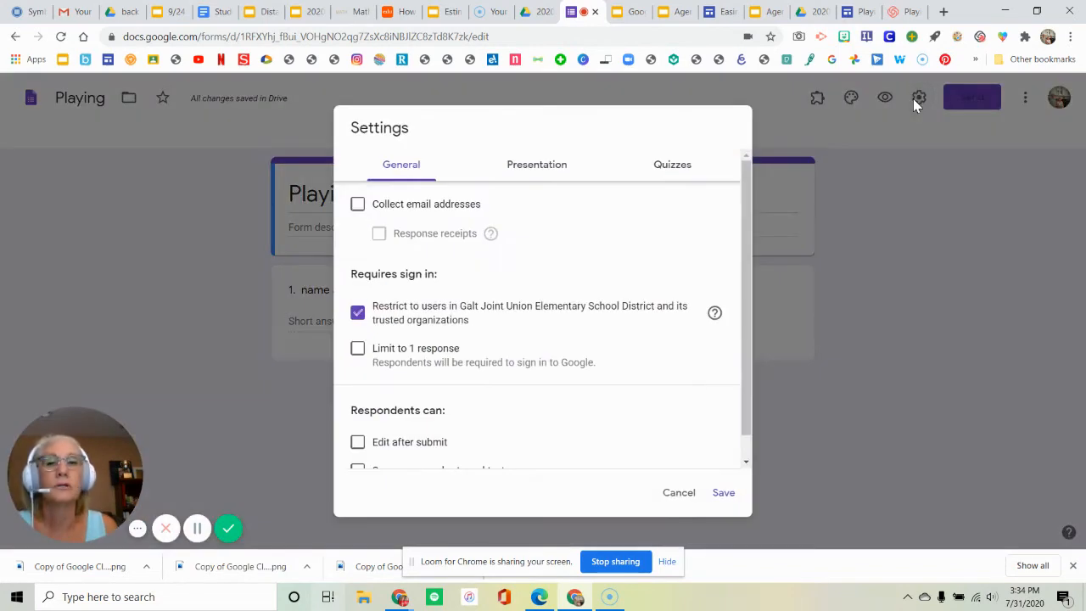
pyautogui.click(677, 494)
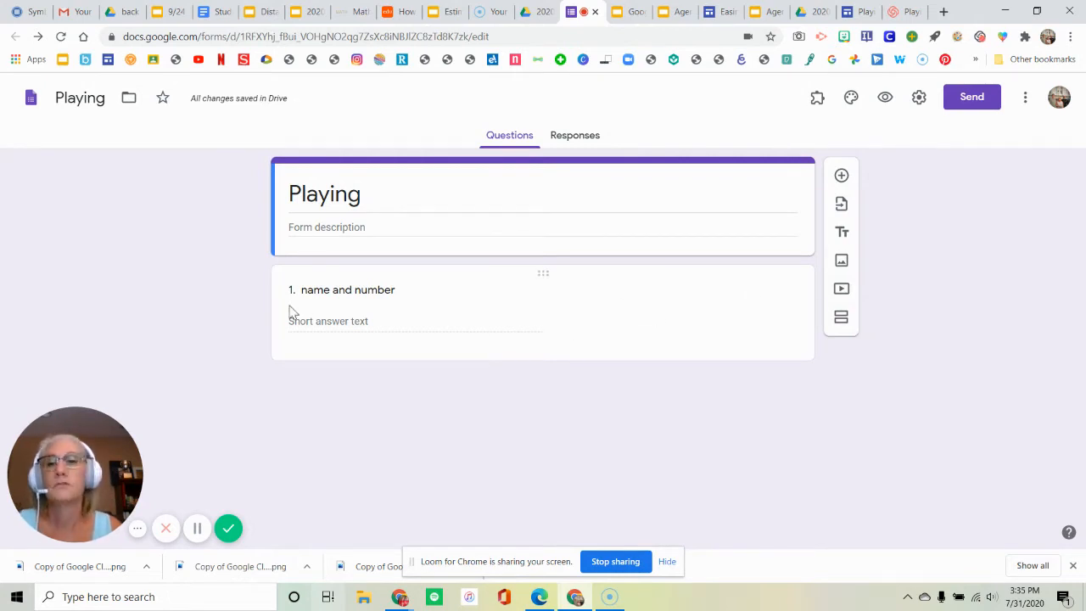
# Step: Add a blank question below the name and number question, and delete the blank question added above it
pyautogui.click(841, 177)
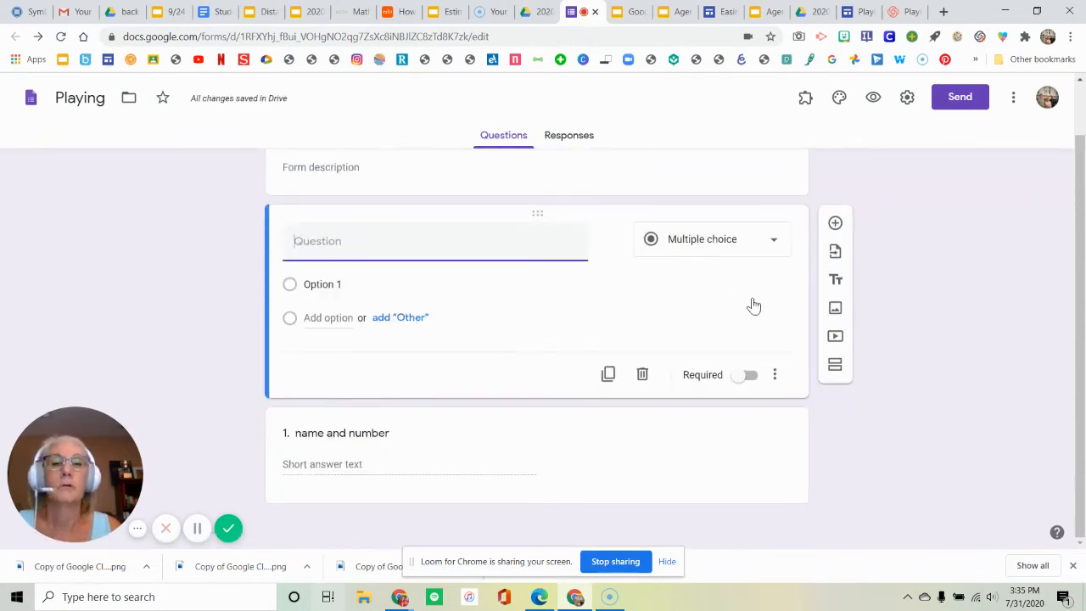
pyautogui.click(616, 455)
pyautogui.click(836, 353)
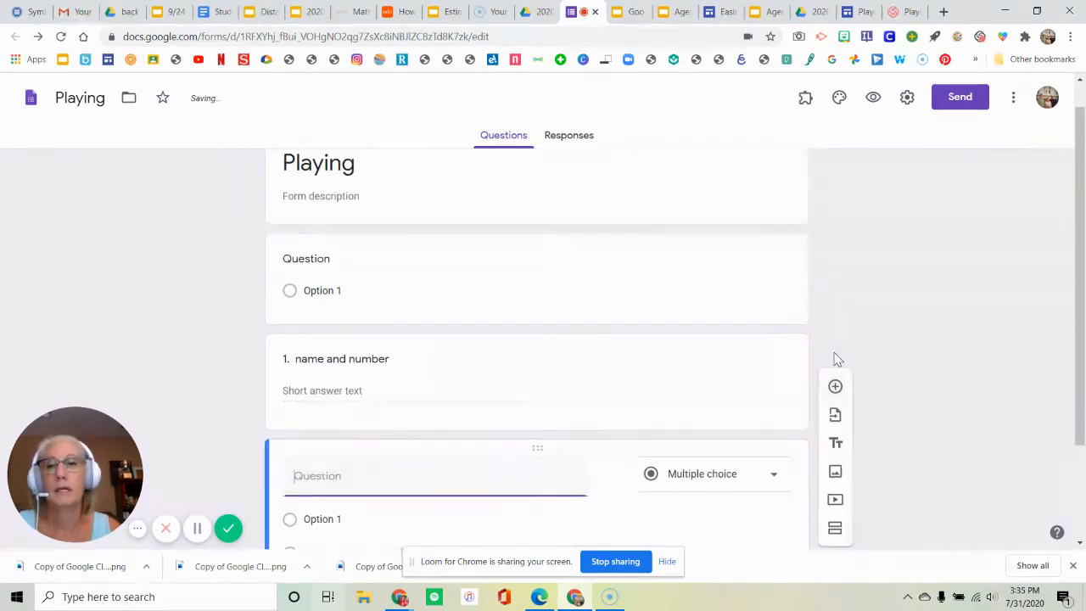
pyautogui.click(533, 240)
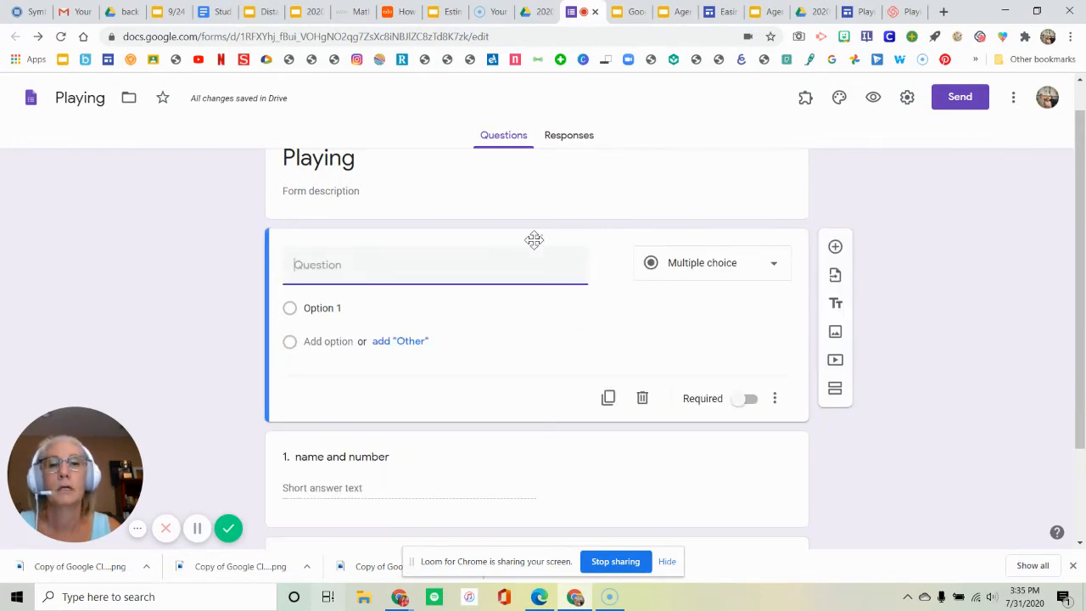
pyautogui.click(643, 398)
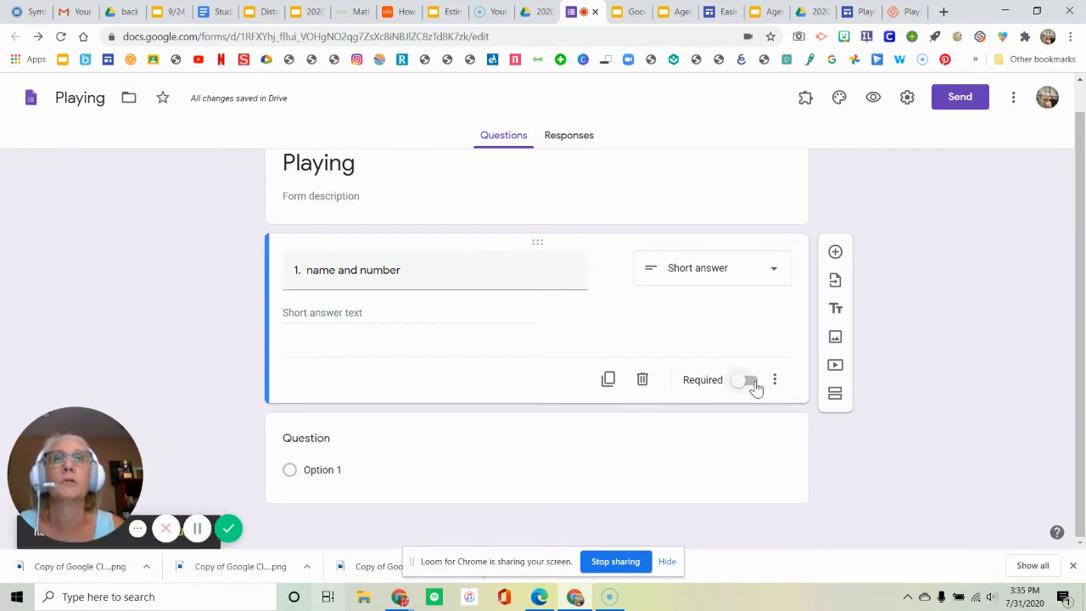
# Step: Make the name and number question required and enter "2." as the text of the question below it
pyautogui.click(751, 382)
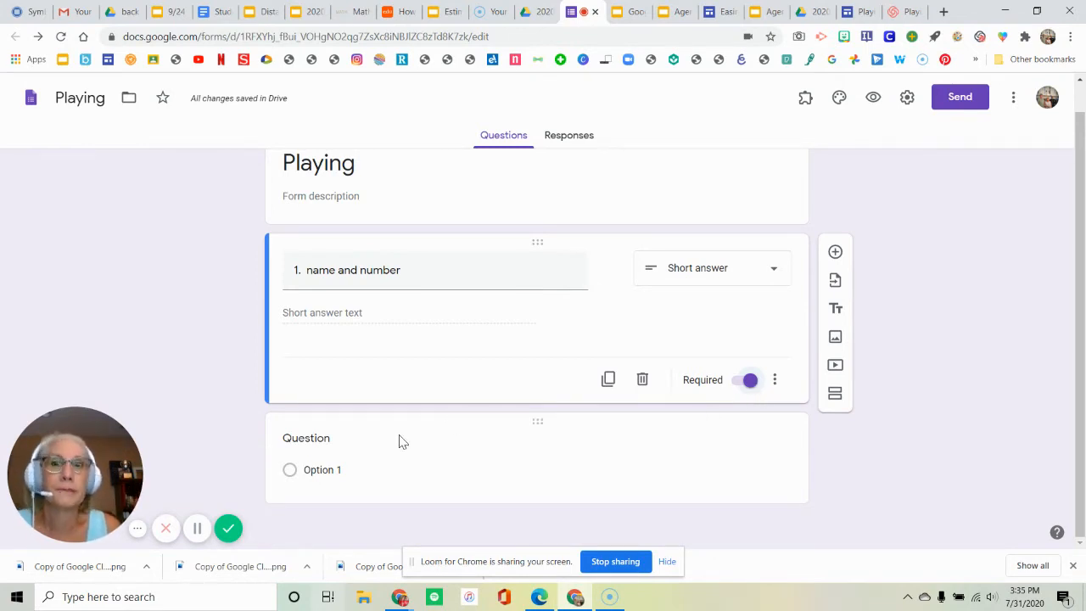
pyautogui.click(372, 443)
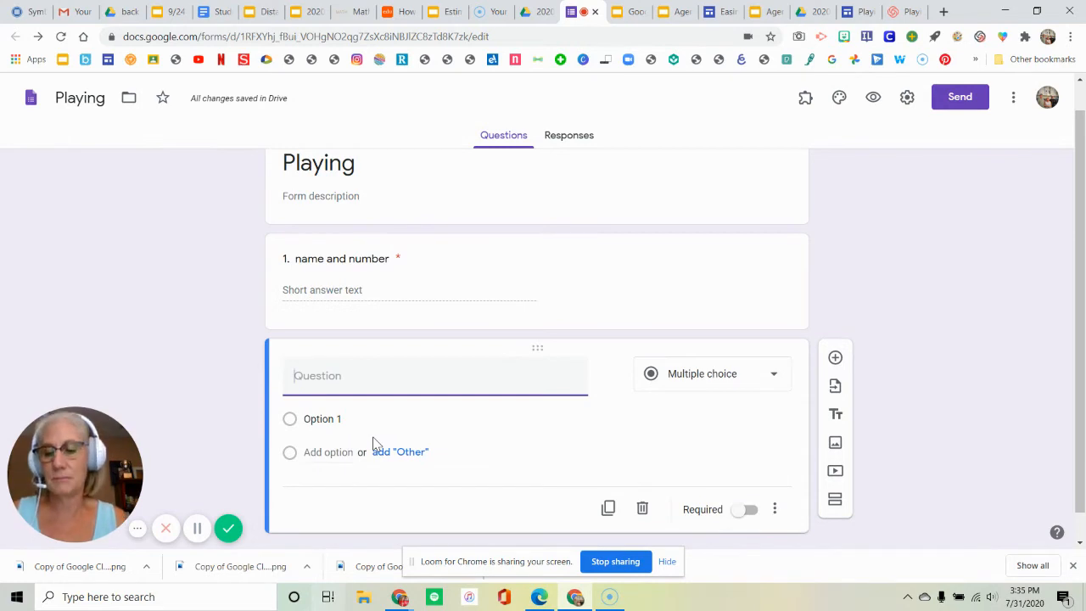
pyautogui.write('2.')
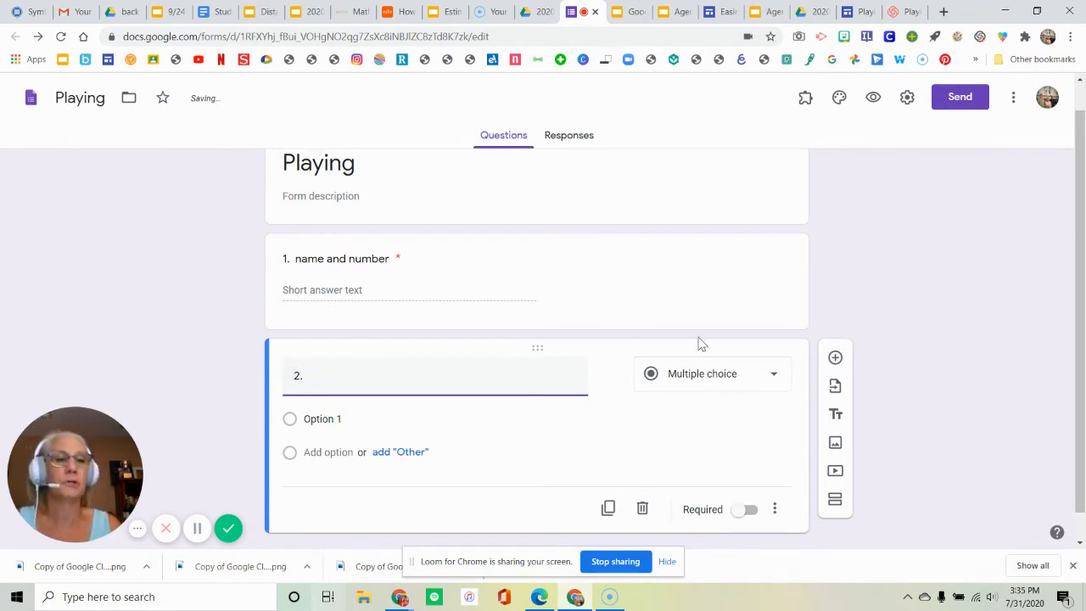
# Step: Examine the question types available for question 2 without changing its type
pyautogui.click(726, 383)
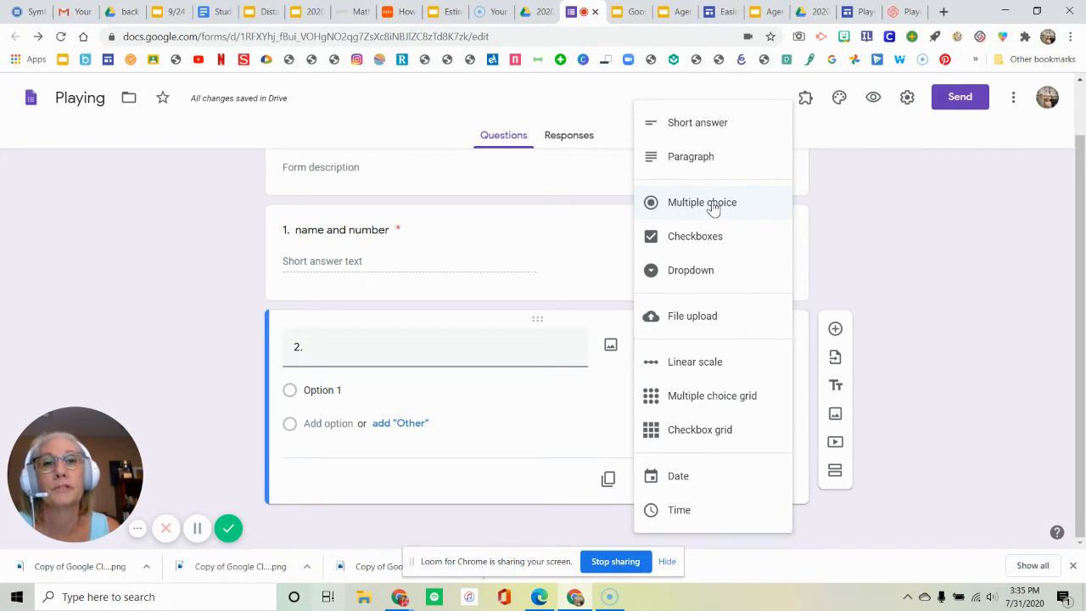
pyautogui.rightClick(844, 523)
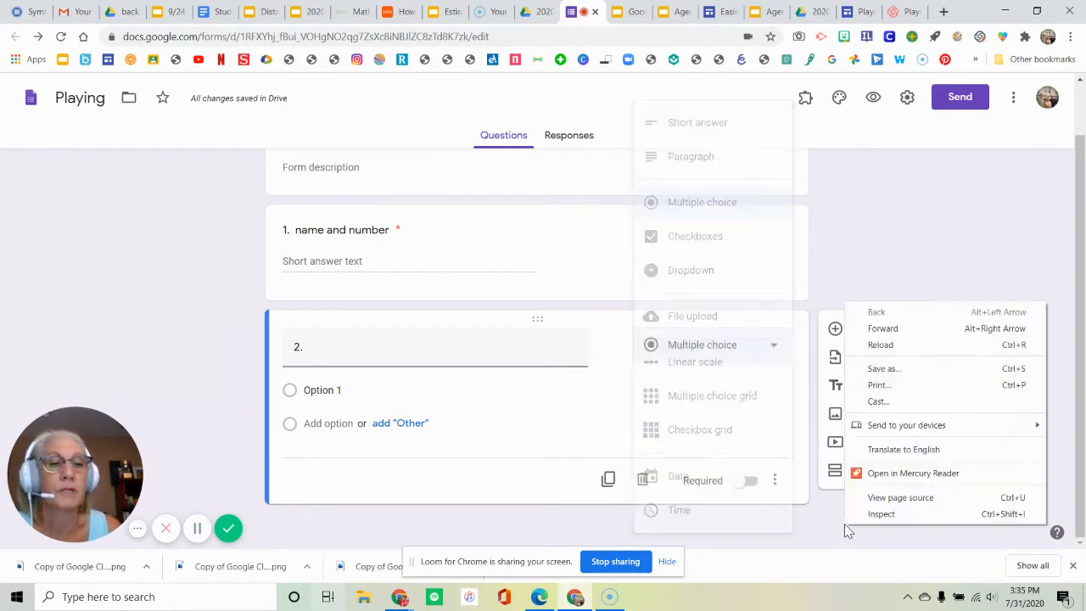
pyautogui.click(863, 252)
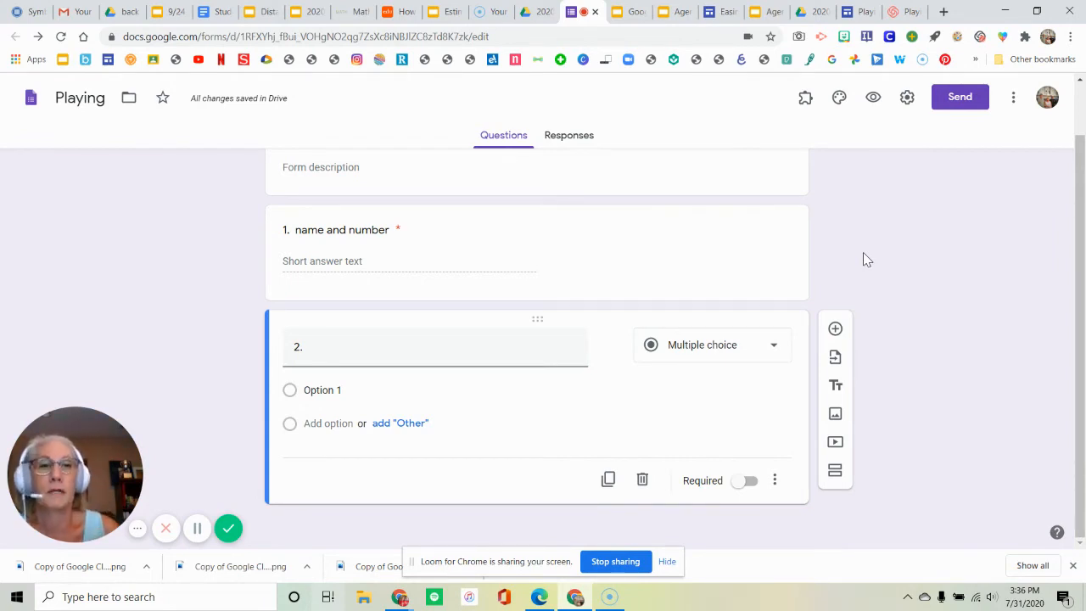
pyautogui.scroll(1, 863, 252)
pyautogui.scroll(-1, 863, 252)
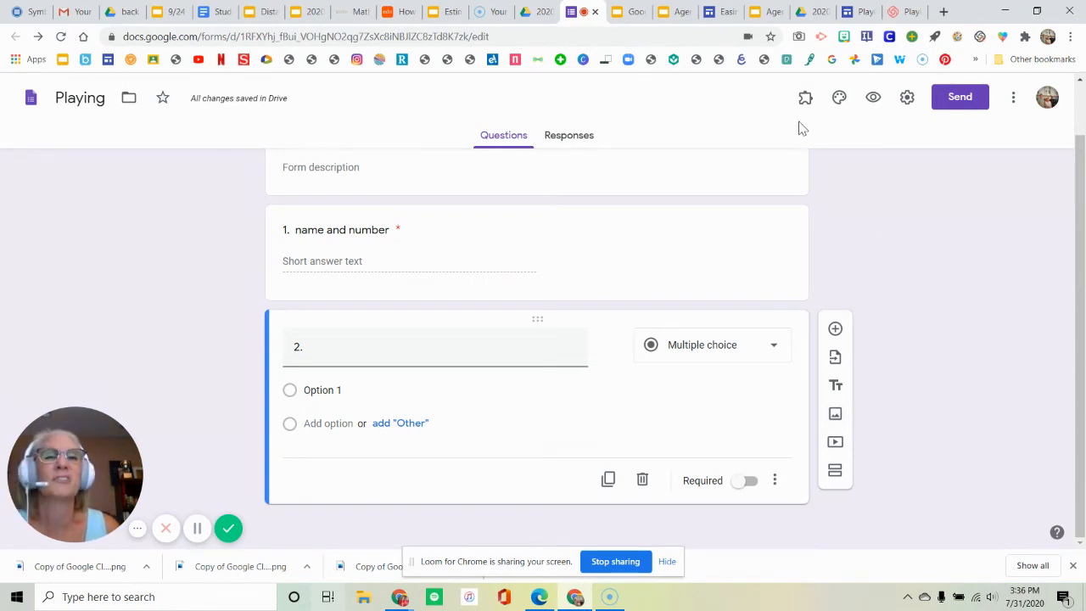
# Step: Open the Google Summer session #1 form from the Drive folder and review its questions
pyautogui.click(541, 15)
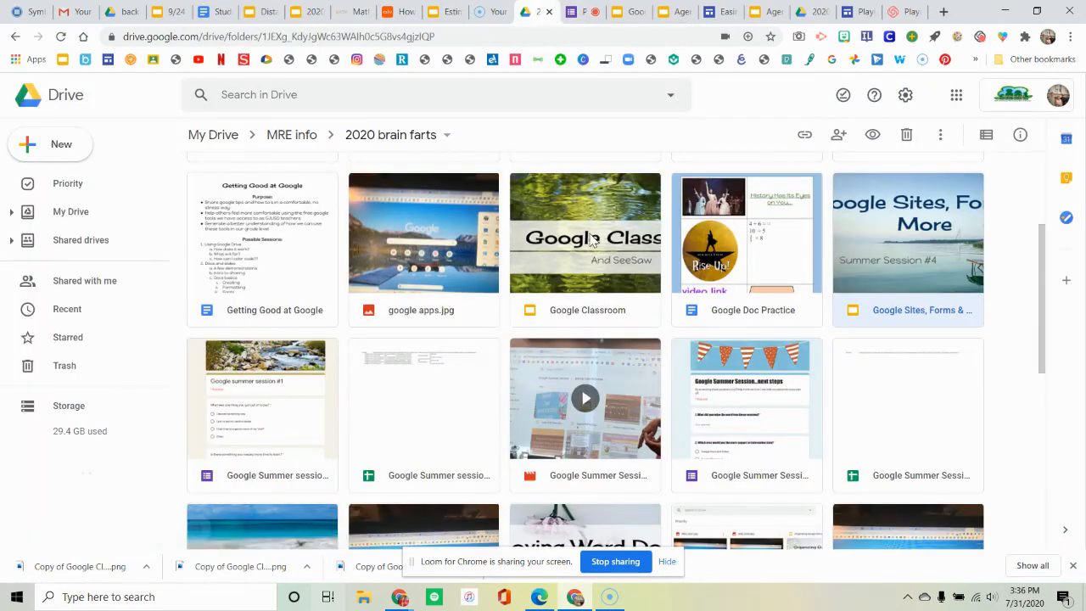
pyautogui.doubleClick(288, 403)
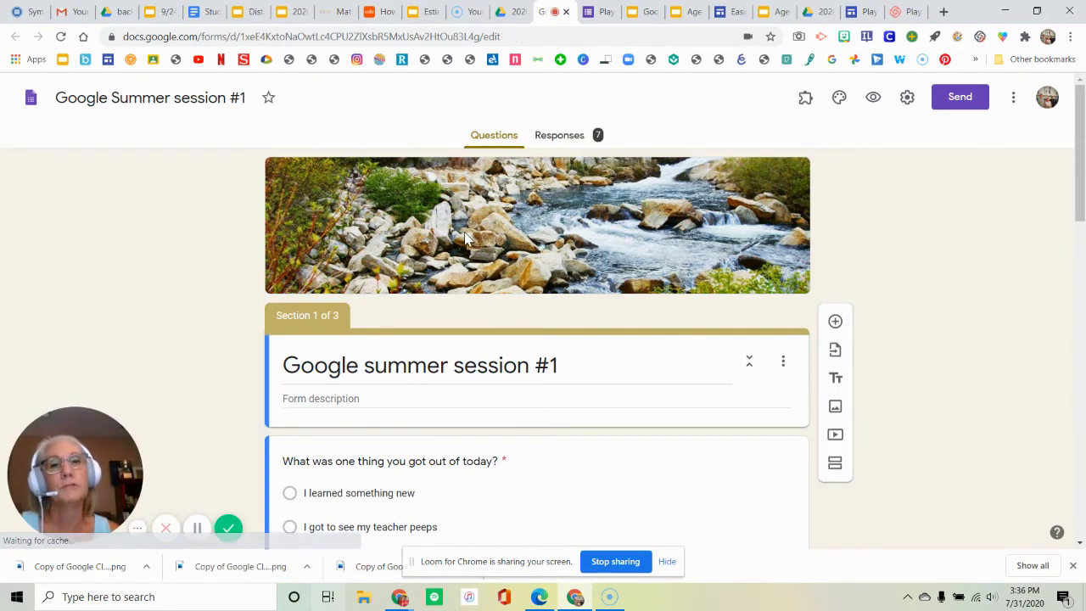
pyautogui.scroll(-1, 465, 237)
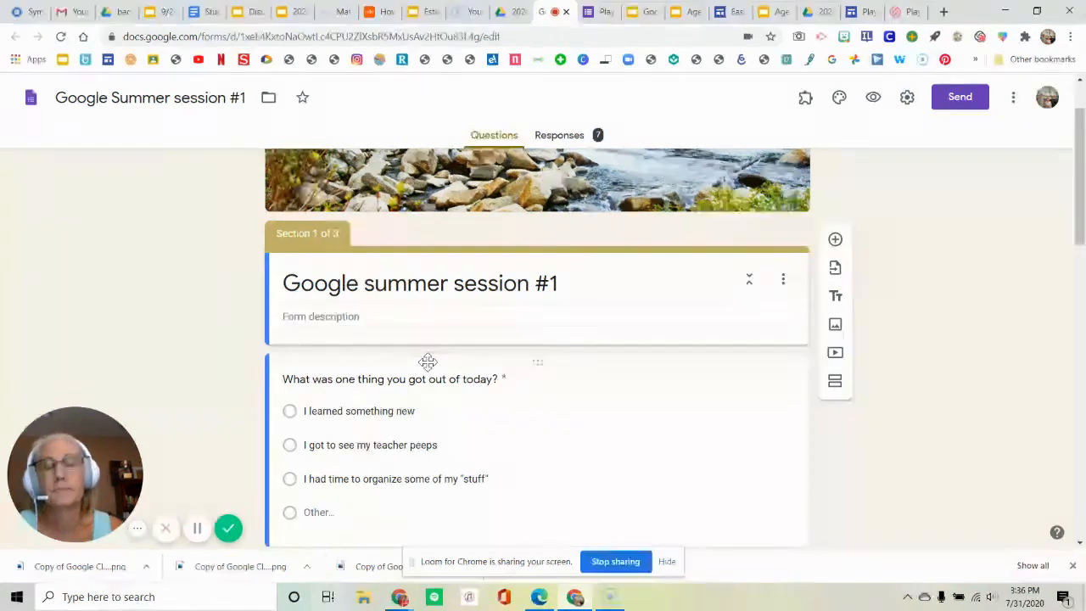
pyautogui.scroll(-4, 896, 409)
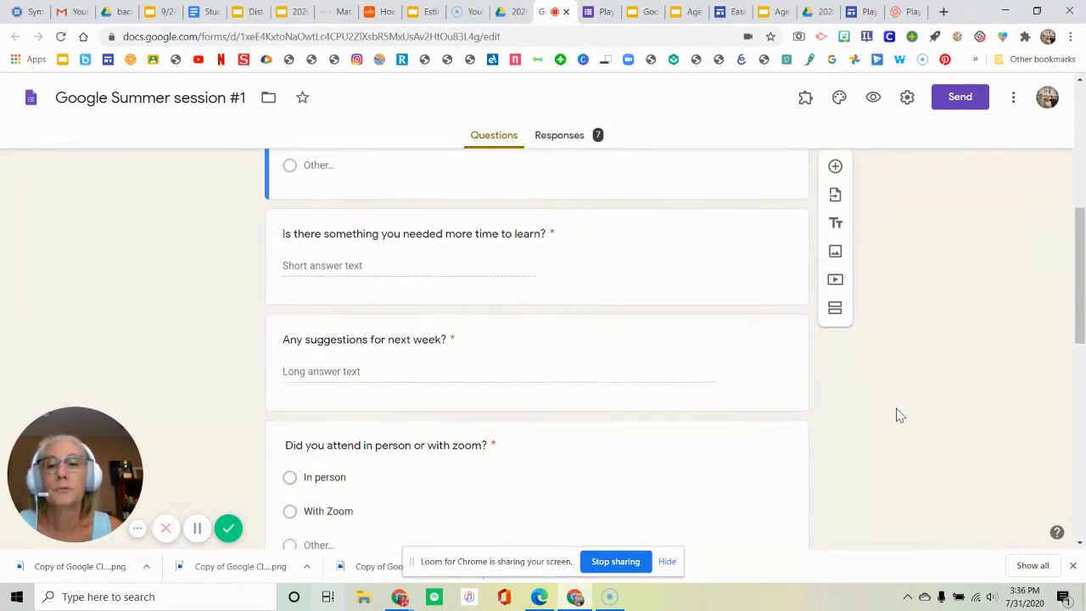
# Step: Review the form's remaining questions and examine the summary of all responses to the Google Summer session #1 form
pyautogui.scroll(-2, 899, 416)
pyautogui.scroll(7, 898, 415)
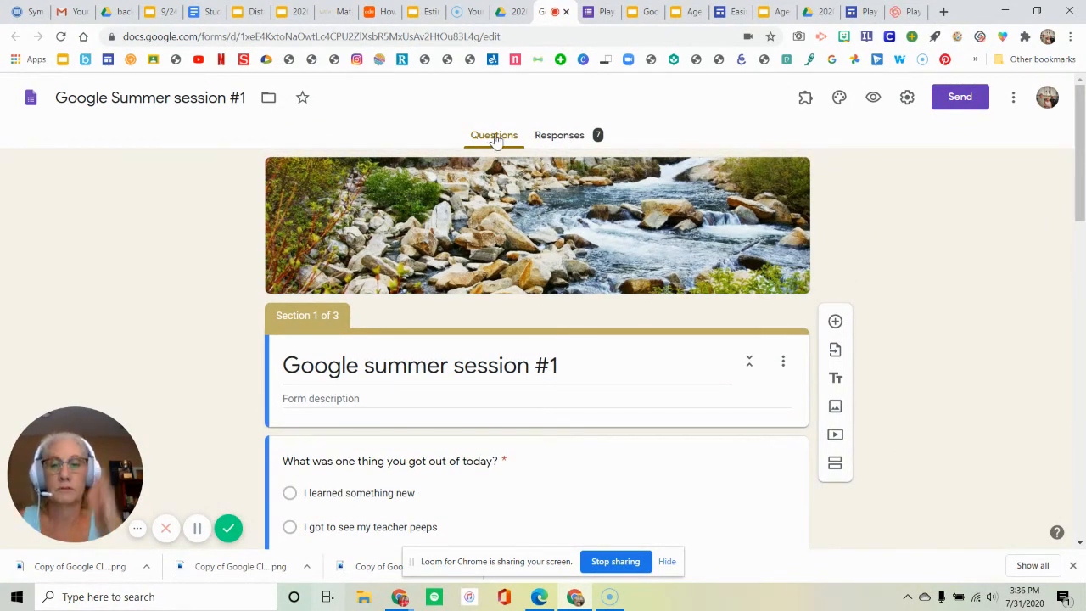
pyautogui.click(555, 143)
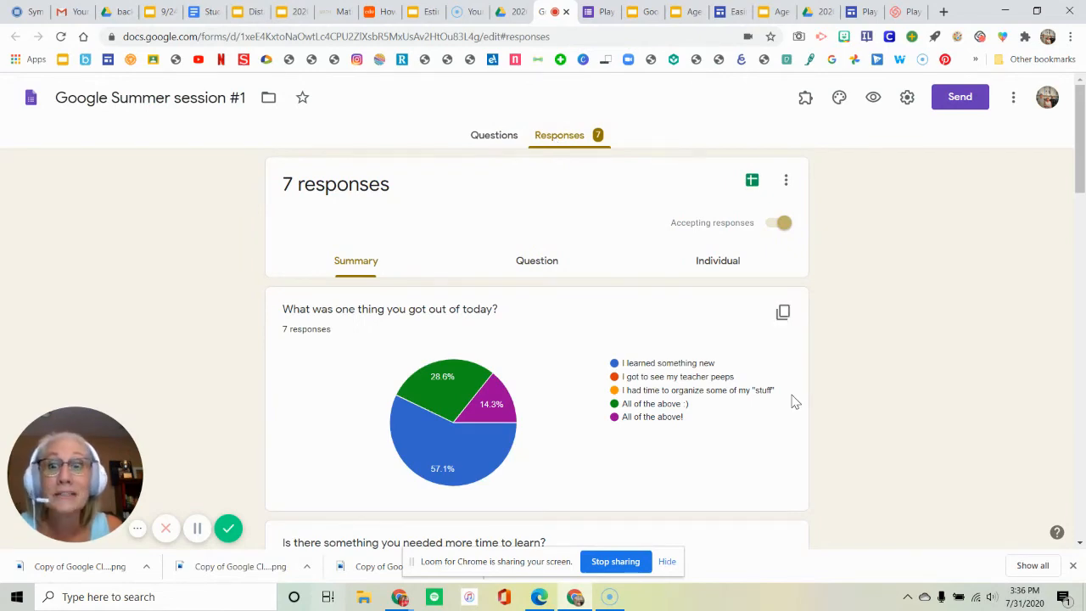
pyautogui.scroll(-3, 794, 401)
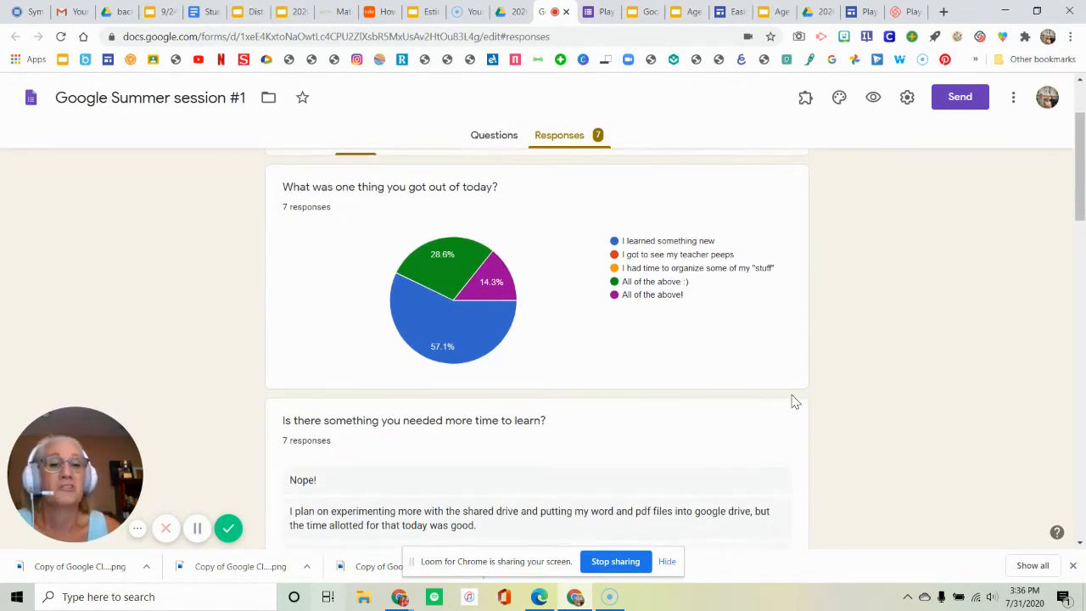
pyautogui.scroll(-5, 794, 401)
pyautogui.scroll(1, 794, 401)
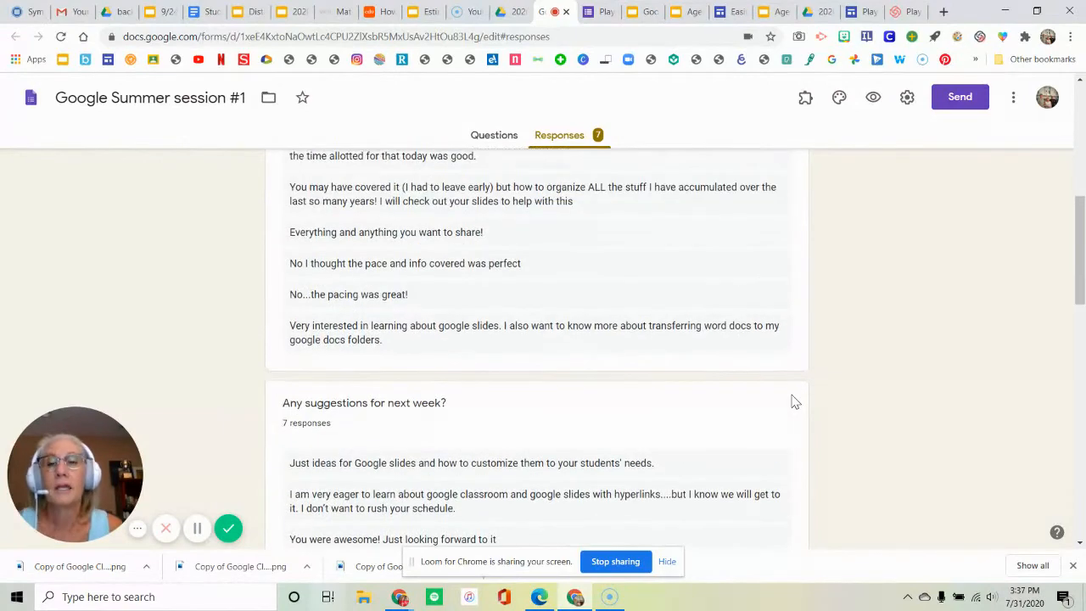
pyautogui.scroll(-7, 794, 401)
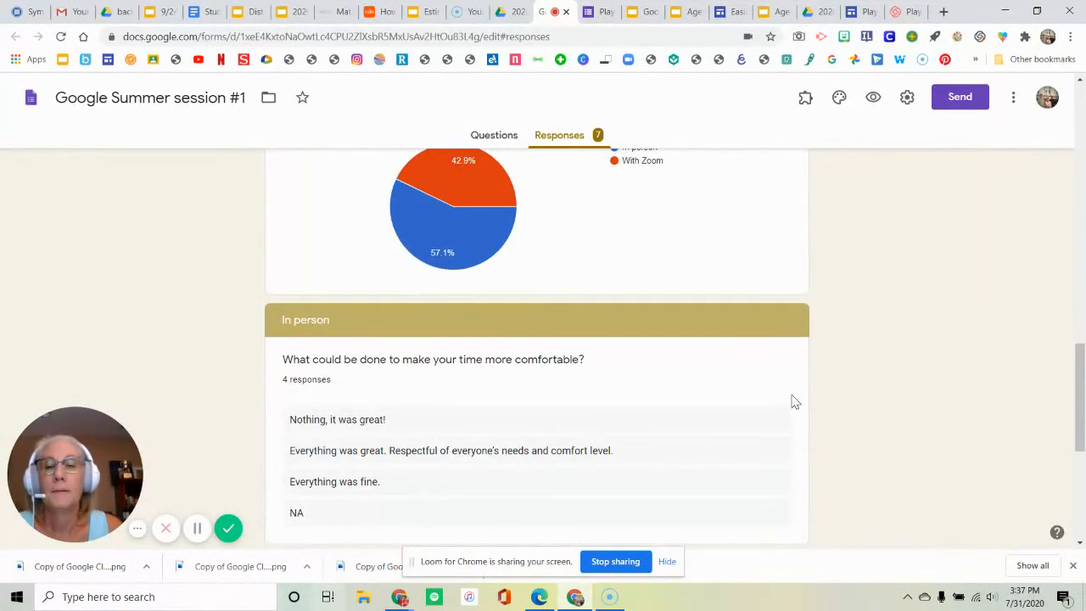
pyautogui.scroll(-5, 794, 401)
pyautogui.scroll(7, 794, 401)
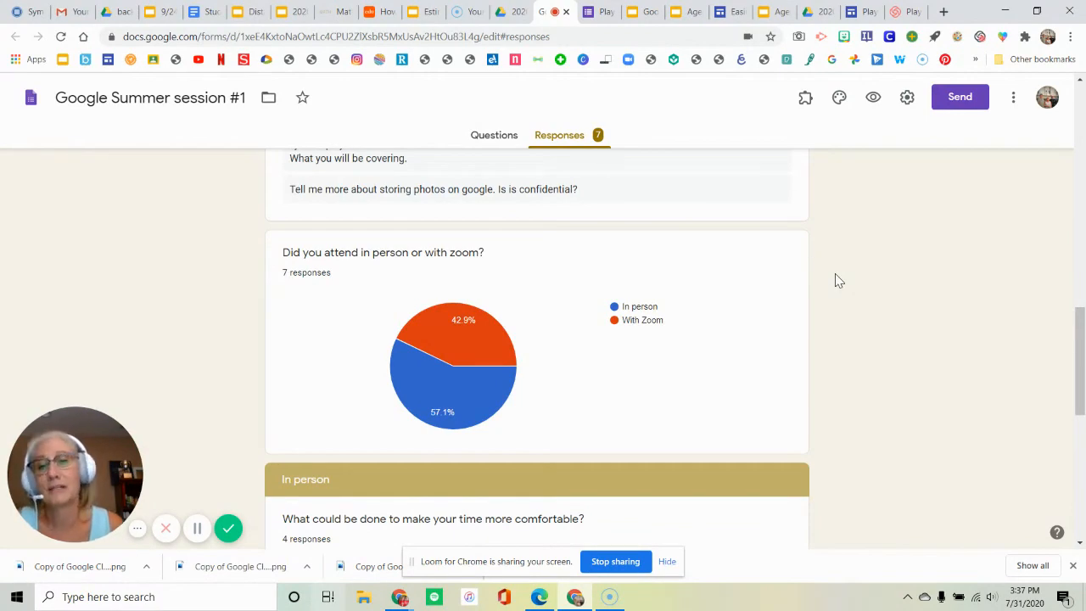
pyautogui.scroll(10, 838, 281)
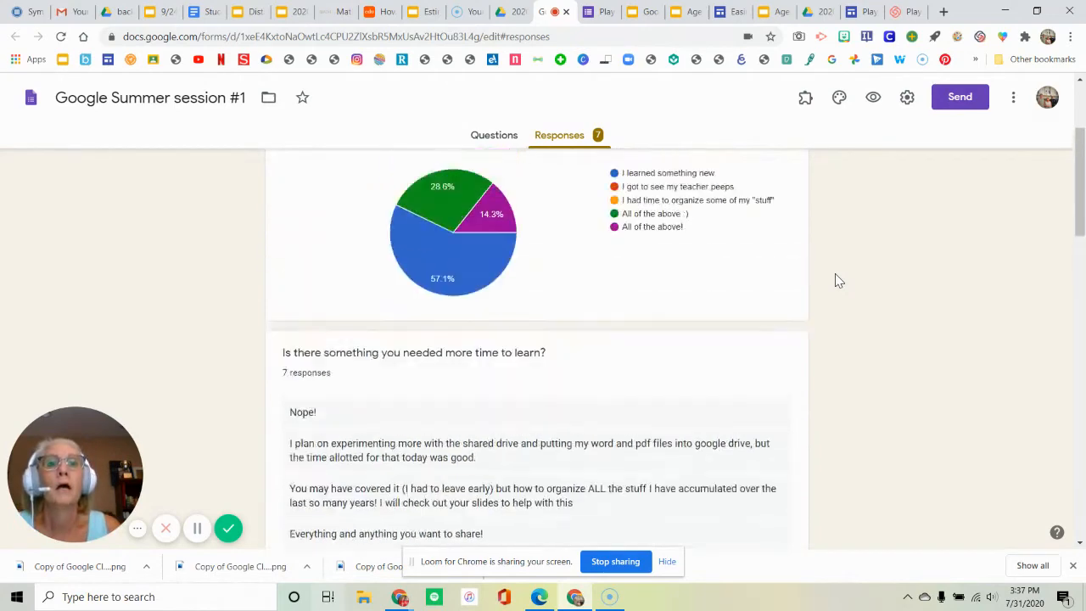
pyautogui.scroll(3, 835, 281)
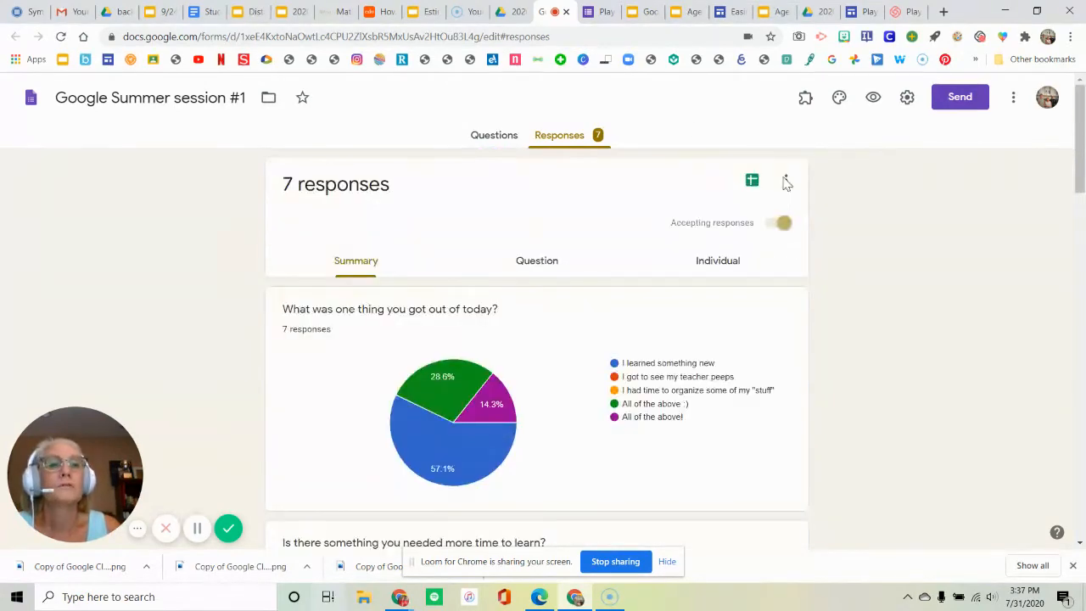
# Step: View the responses by question and open Response 1 among those that answered "I learned something new"
pyautogui.click(537, 270)
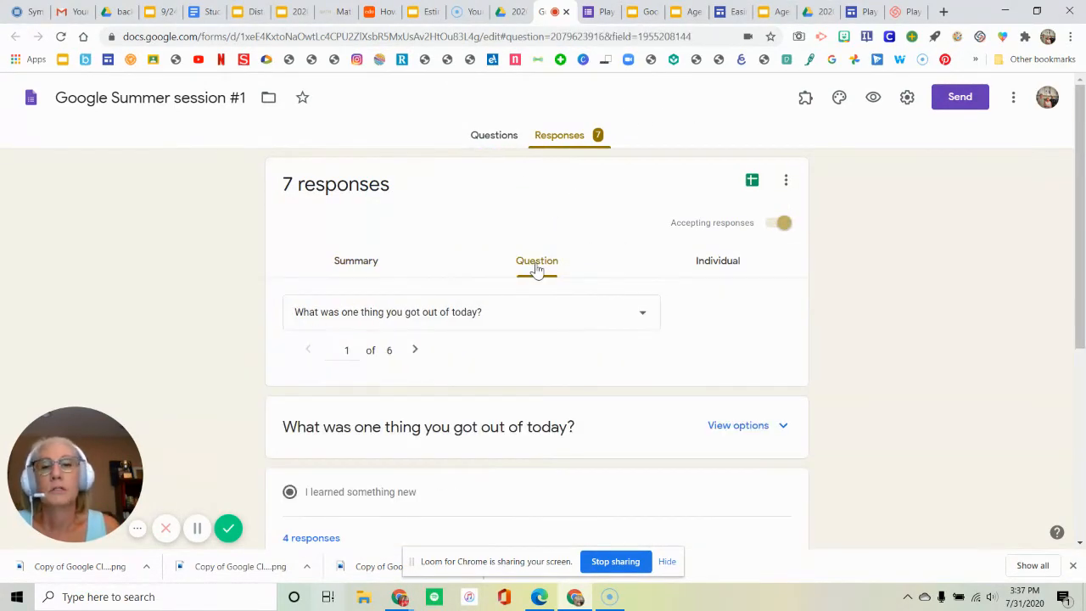
pyautogui.scroll(-3, 536, 270)
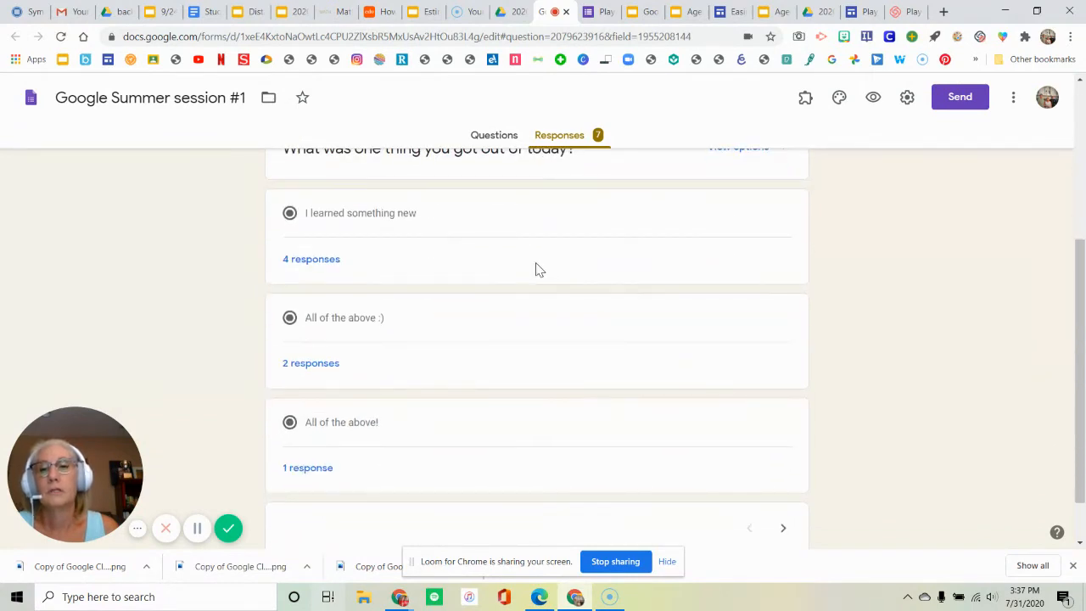
pyautogui.scroll(1, 536, 269)
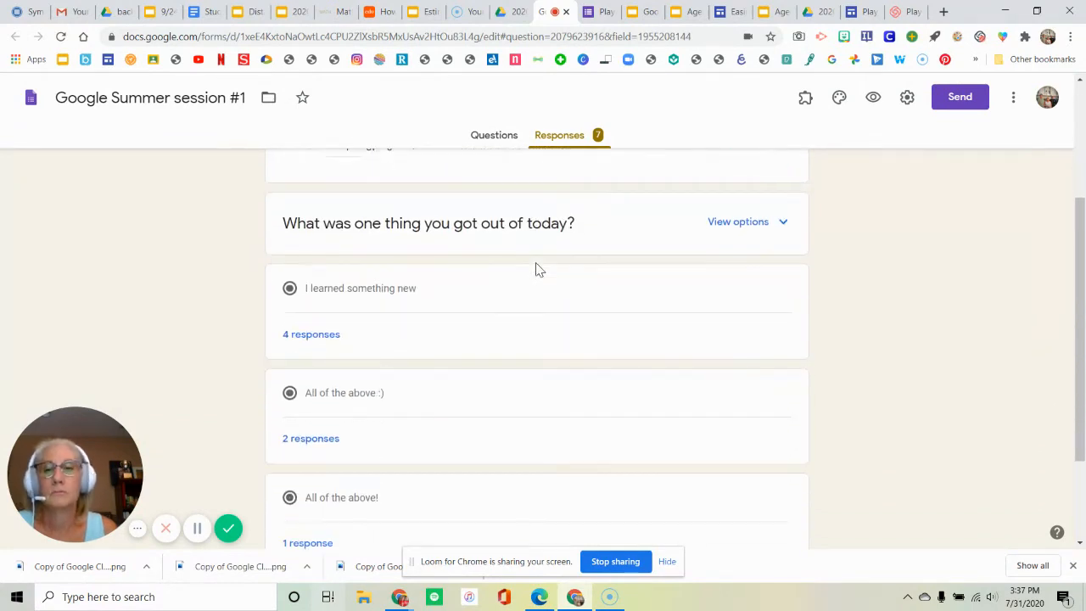
pyautogui.click(312, 339)
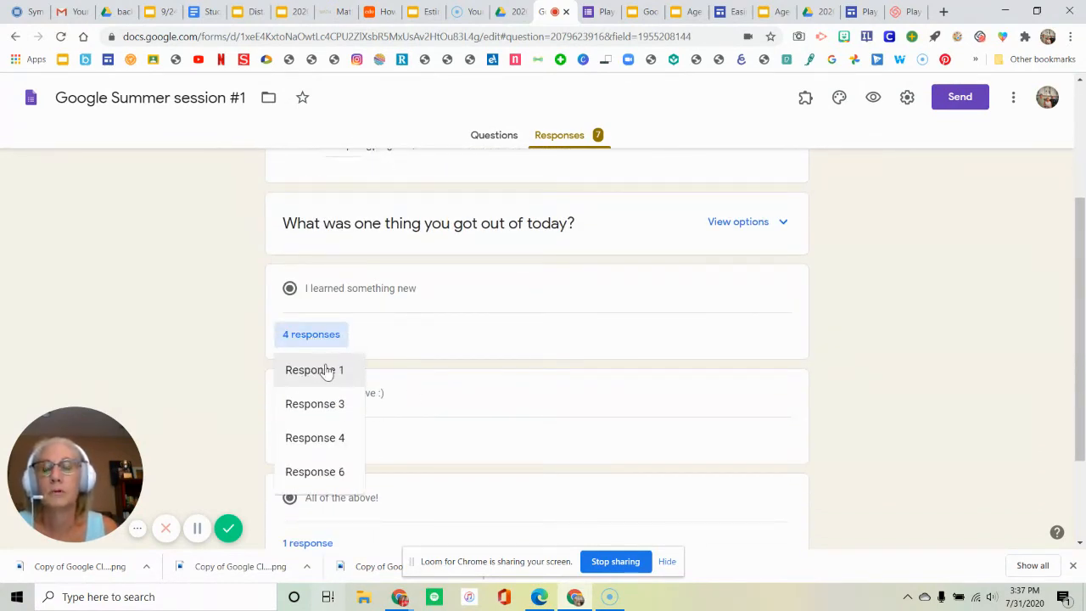
pyautogui.click(327, 374)
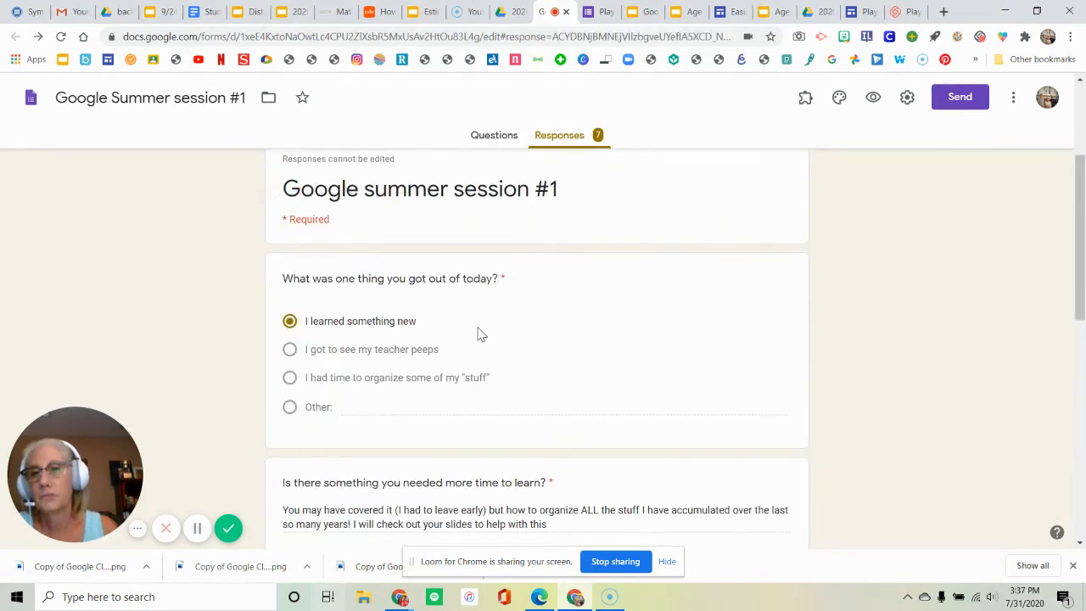
pyautogui.scroll(3, 574, 195)
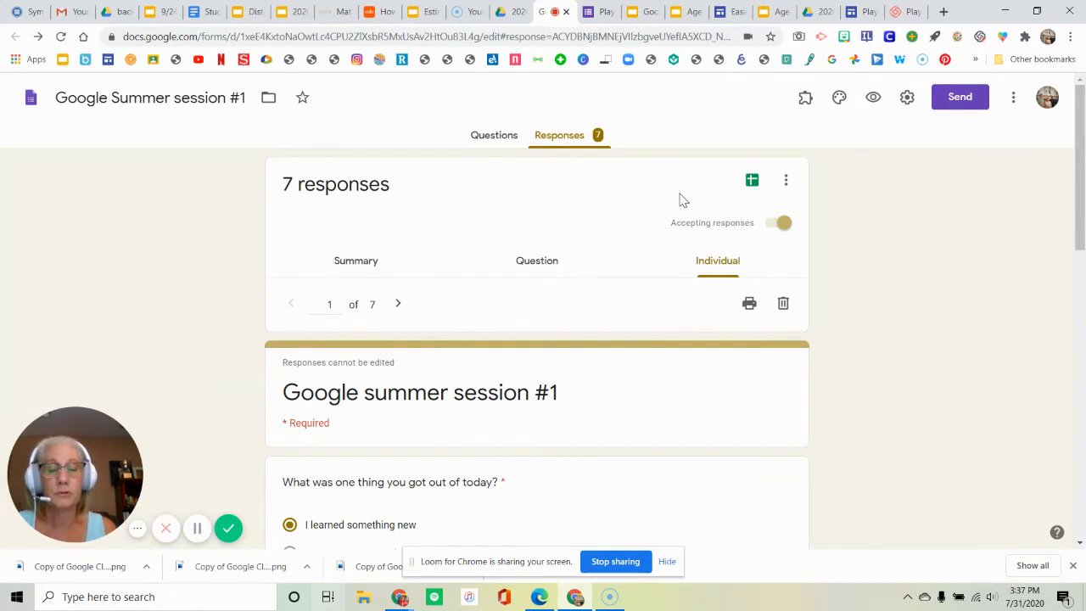
# Step: Open the form's linked response spreadsheet, and return to the form's question editor
pyautogui.click(752, 183)
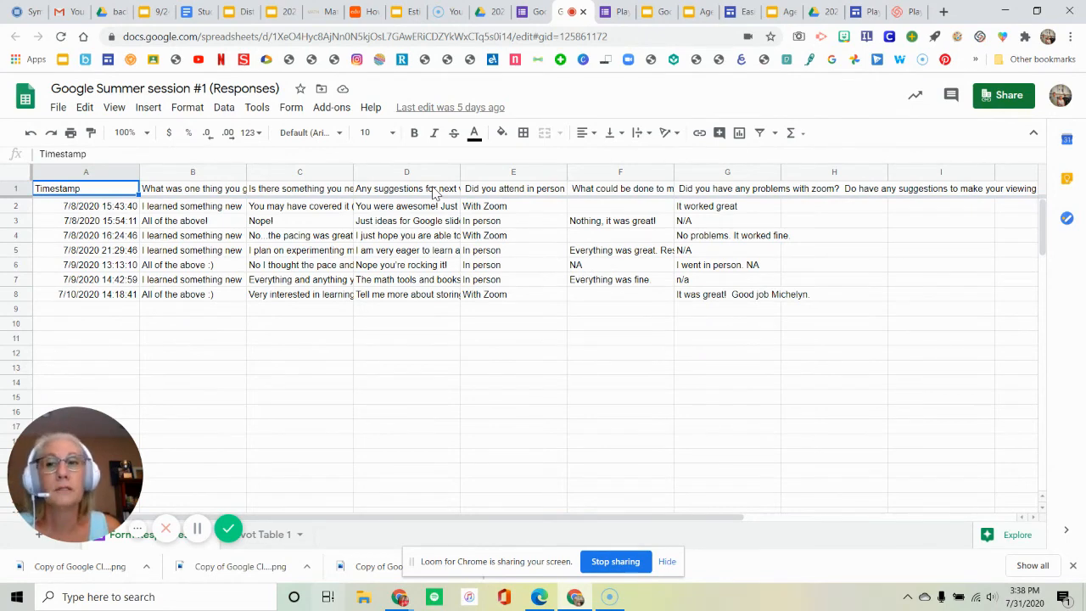
pyautogui.click(534, 11)
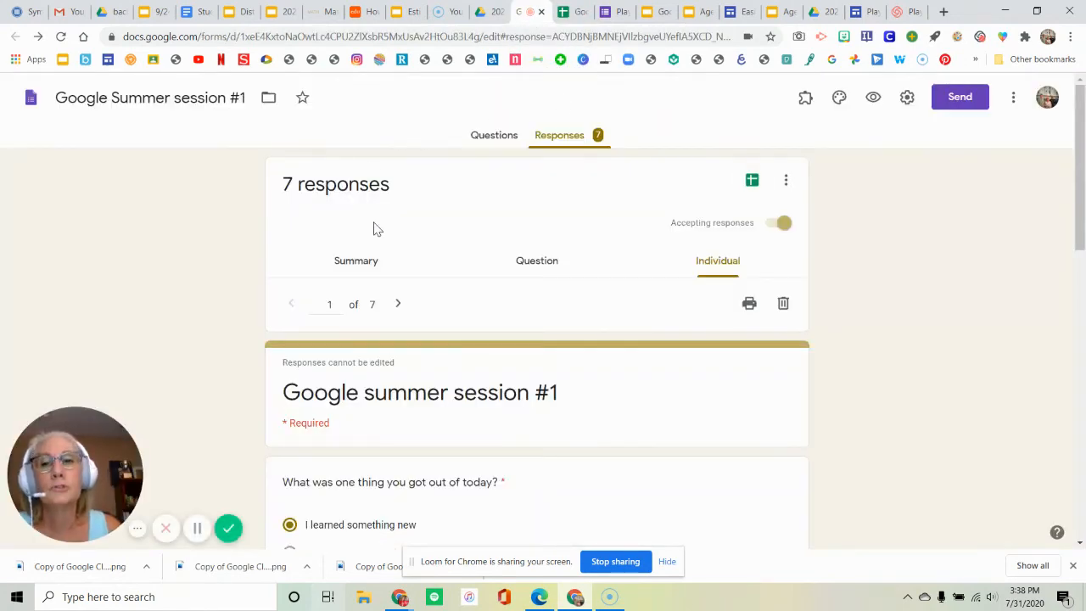
pyautogui.scroll(-1, 376, 229)
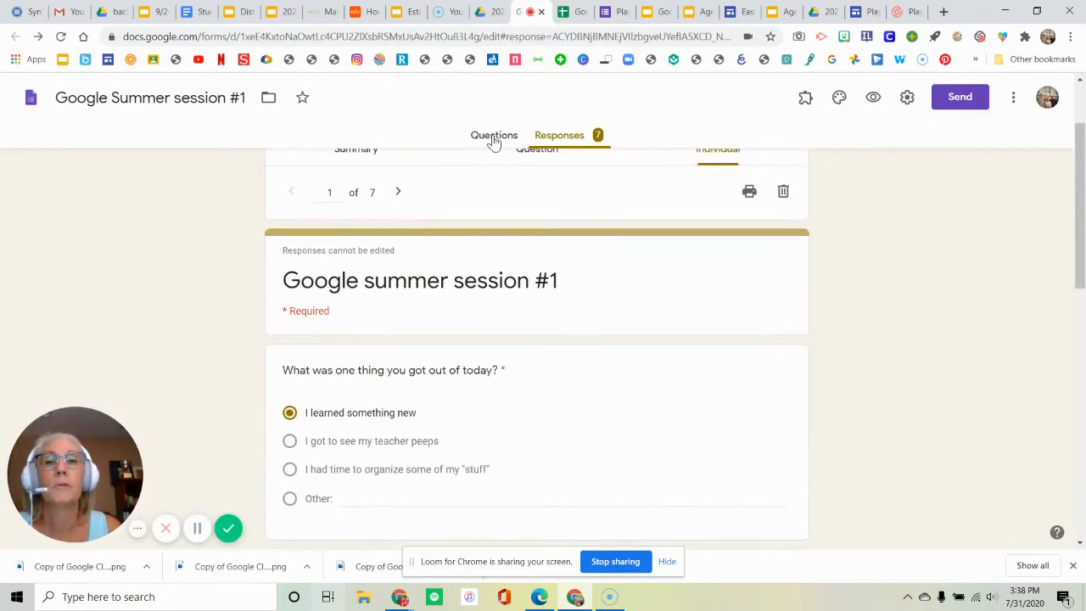
pyautogui.rightClick(493, 139)
pyautogui.click(494, 136)
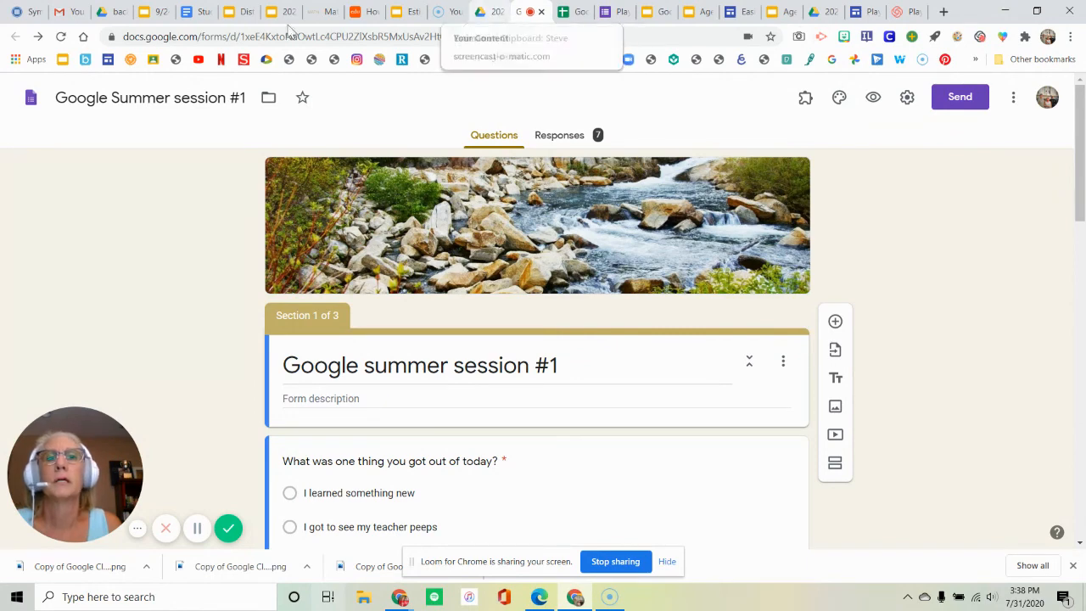
# Step: Switch to Google Drive and open the goal setting folder inside 5th Grade > remote learning
pyautogui.click(109, 12)
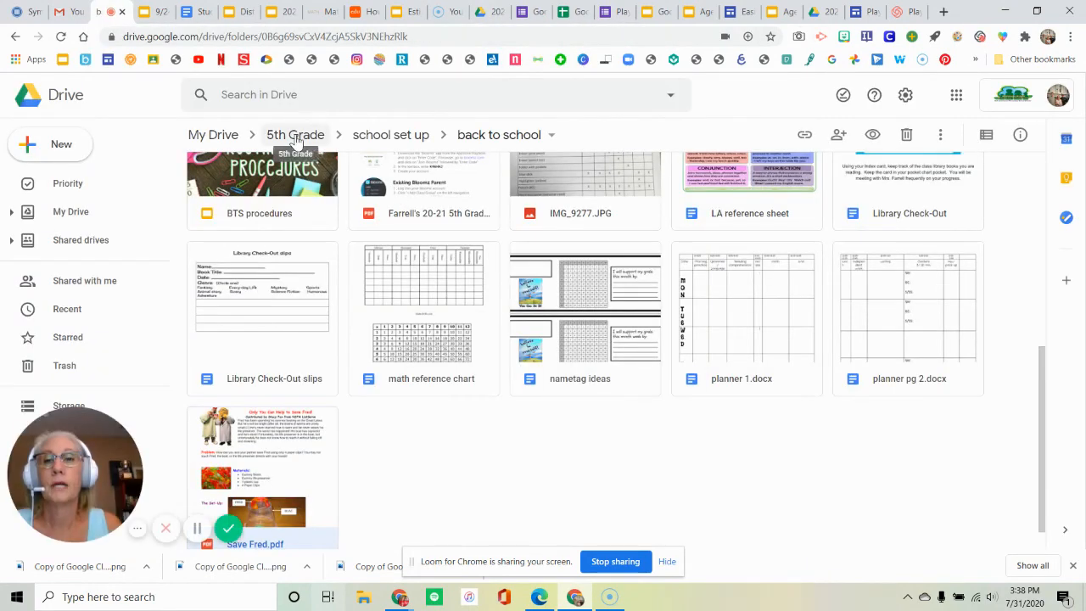
pyautogui.click(295, 136)
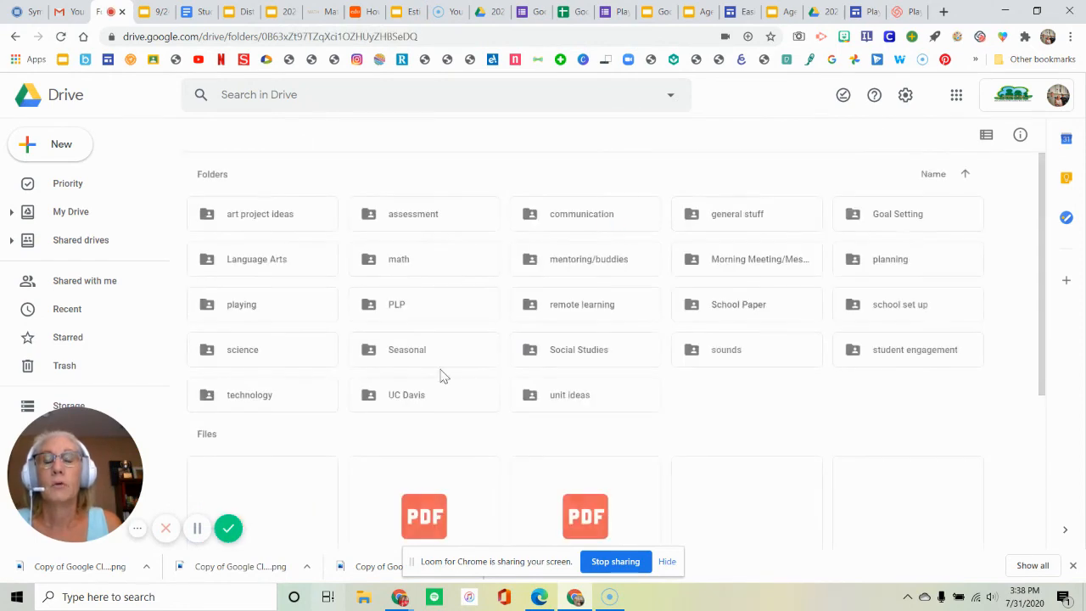
pyautogui.doubleClick(594, 307)
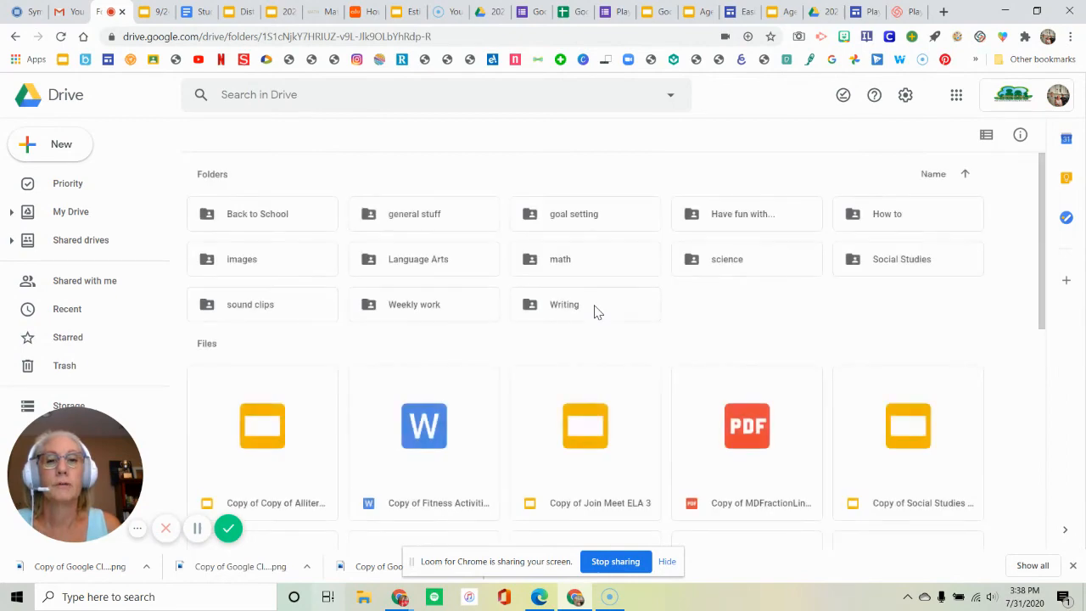
pyautogui.click(574, 218)
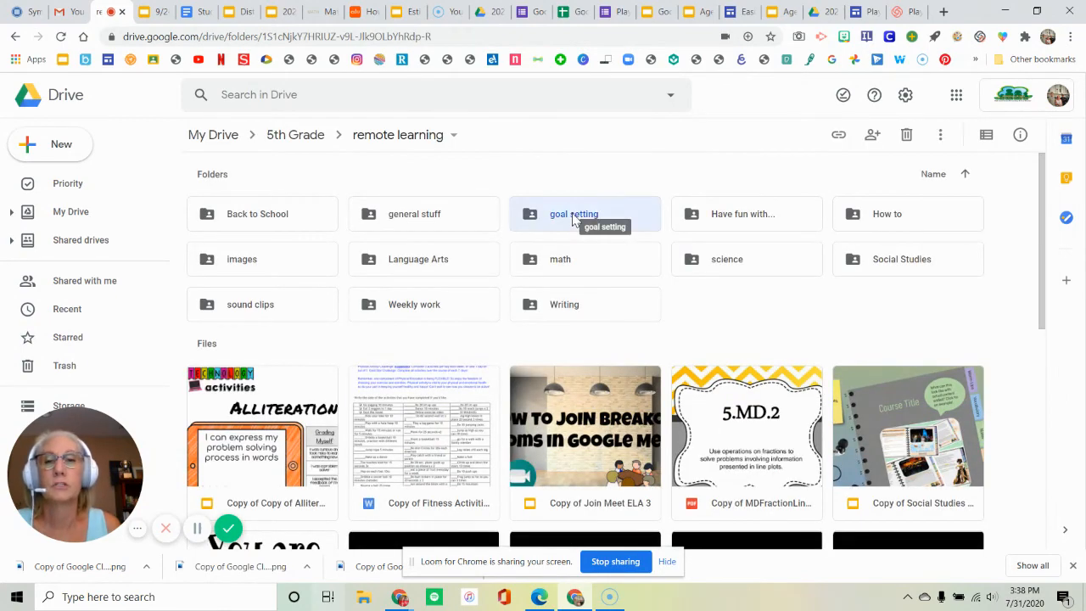
pyautogui.doubleClick(574, 218)
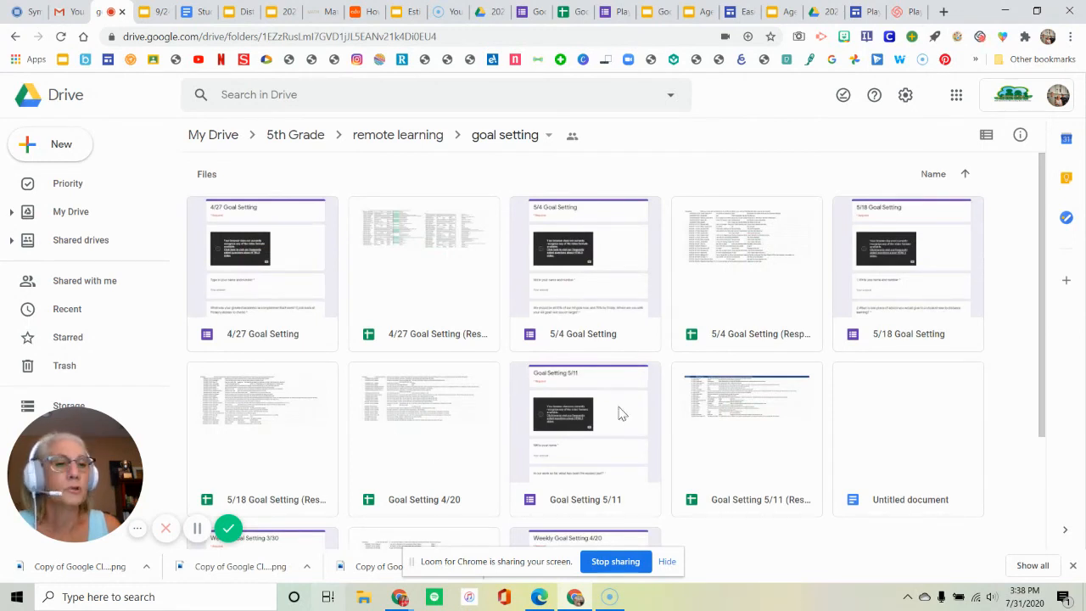
# Step: Open the 5/18 Goal Setting form and review its video and questions
pyautogui.doubleClick(904, 305)
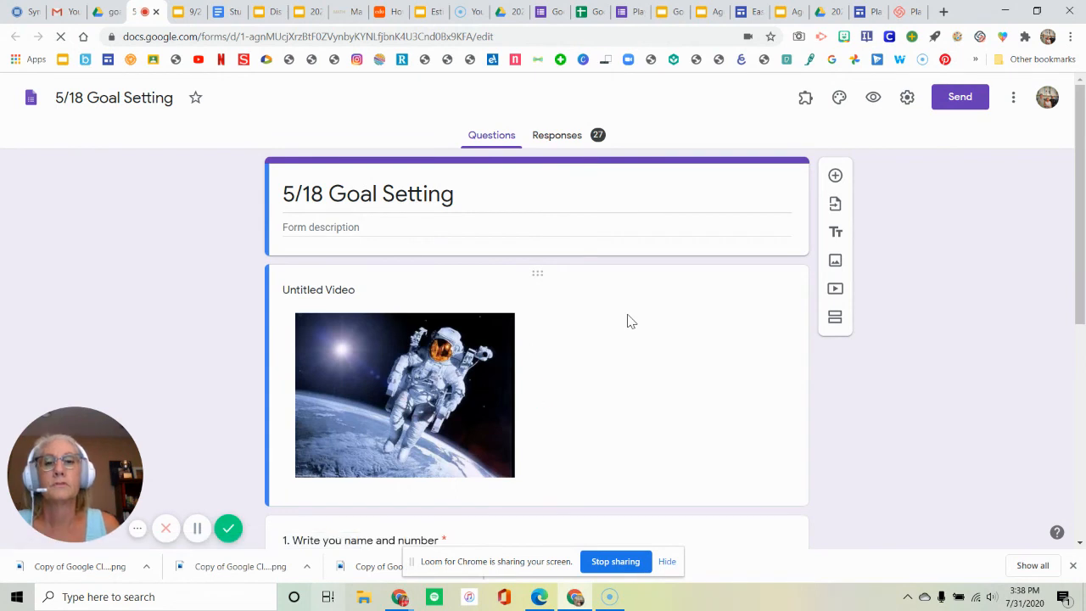
pyautogui.scroll(-1, 421, 408)
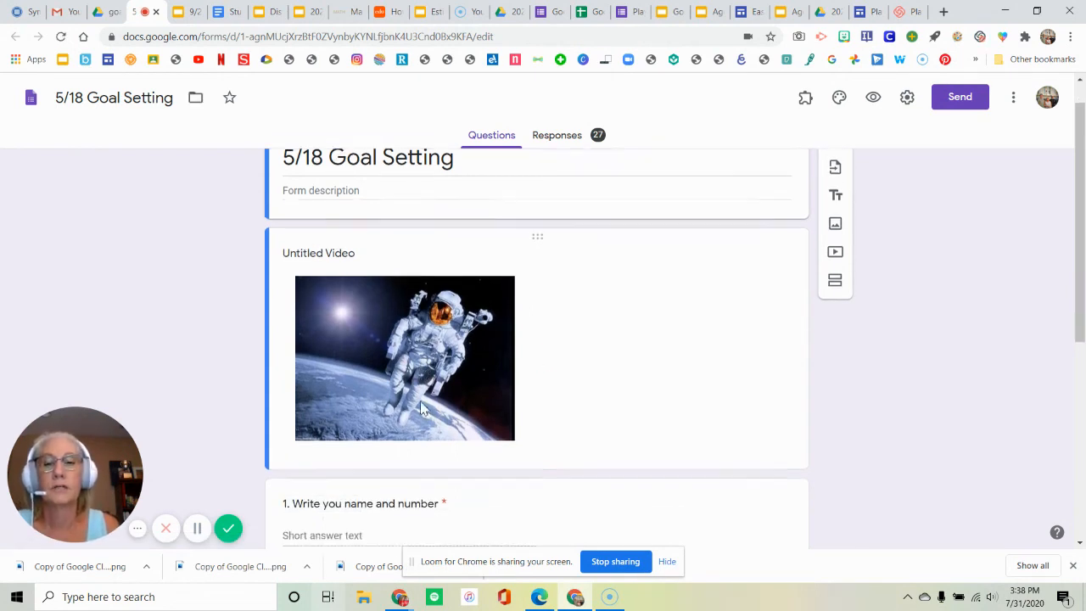
pyautogui.scroll(1, 417, 293)
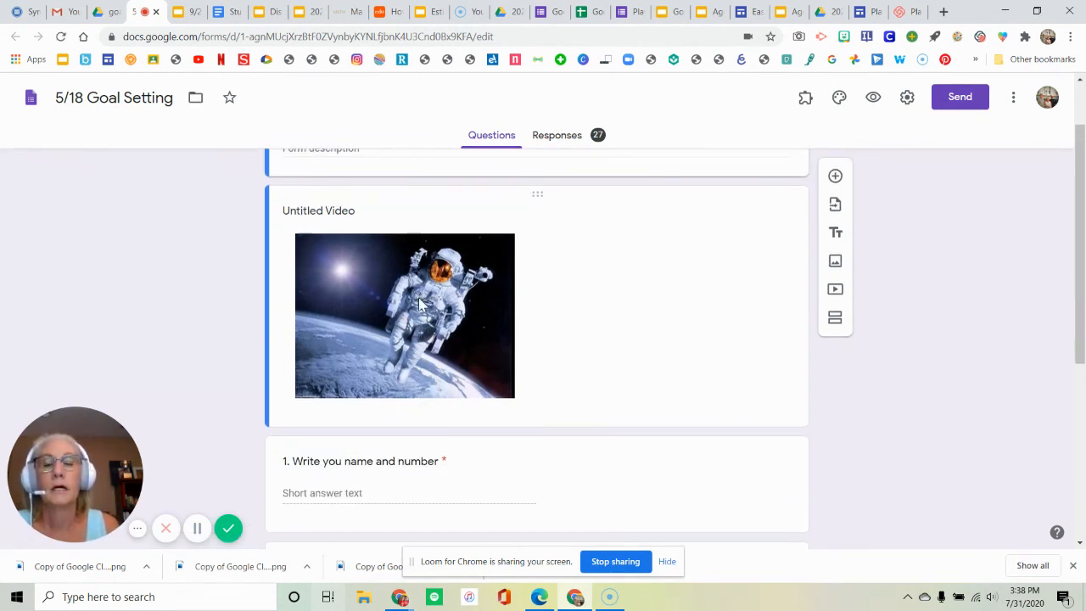
pyautogui.scroll(-4, 430, 326)
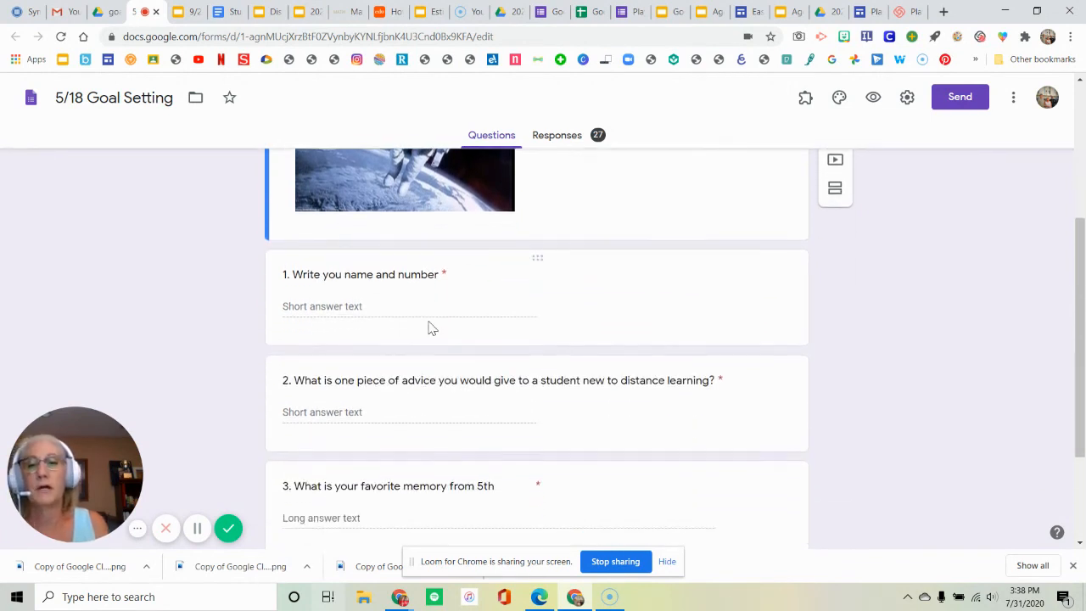
# Step: View the response summary of the 5/18 Goal Setting form and open its responses in Google Sheets
pyautogui.click(556, 138)
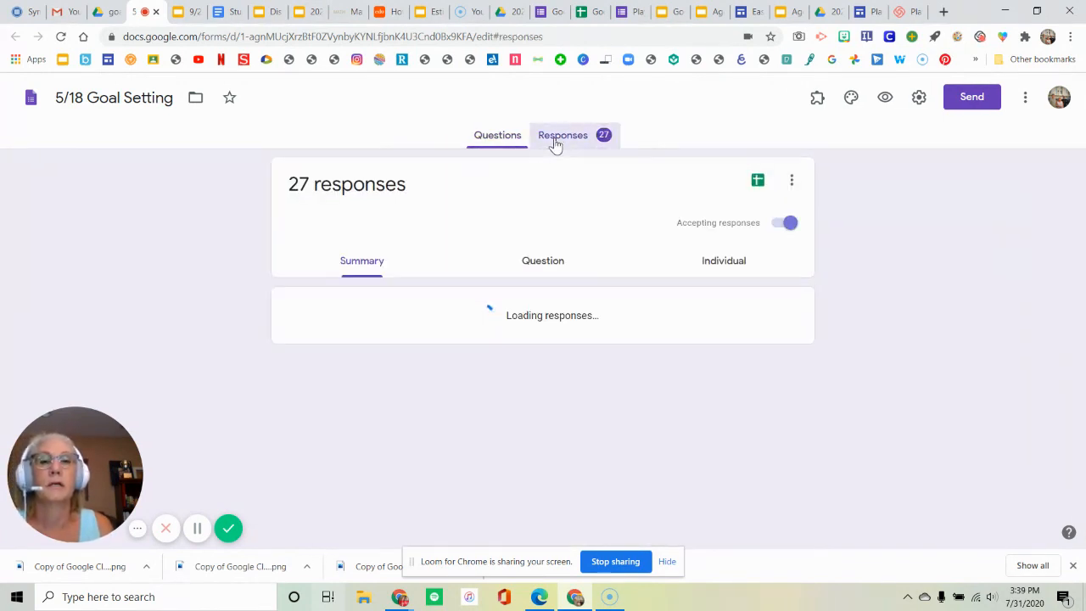
pyautogui.scroll(-3, 653, 430)
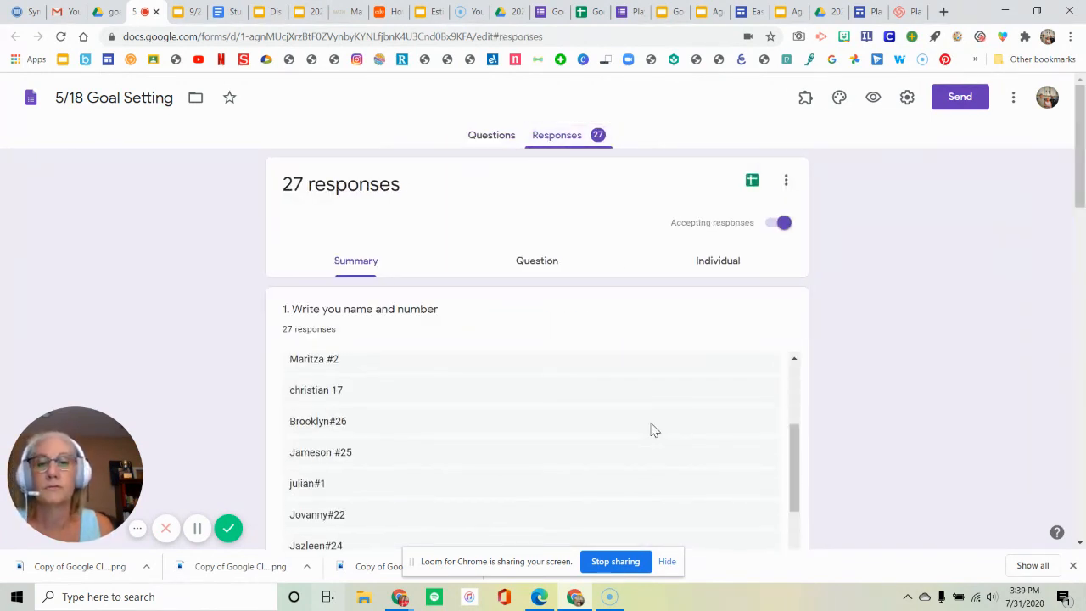
pyautogui.click(752, 182)
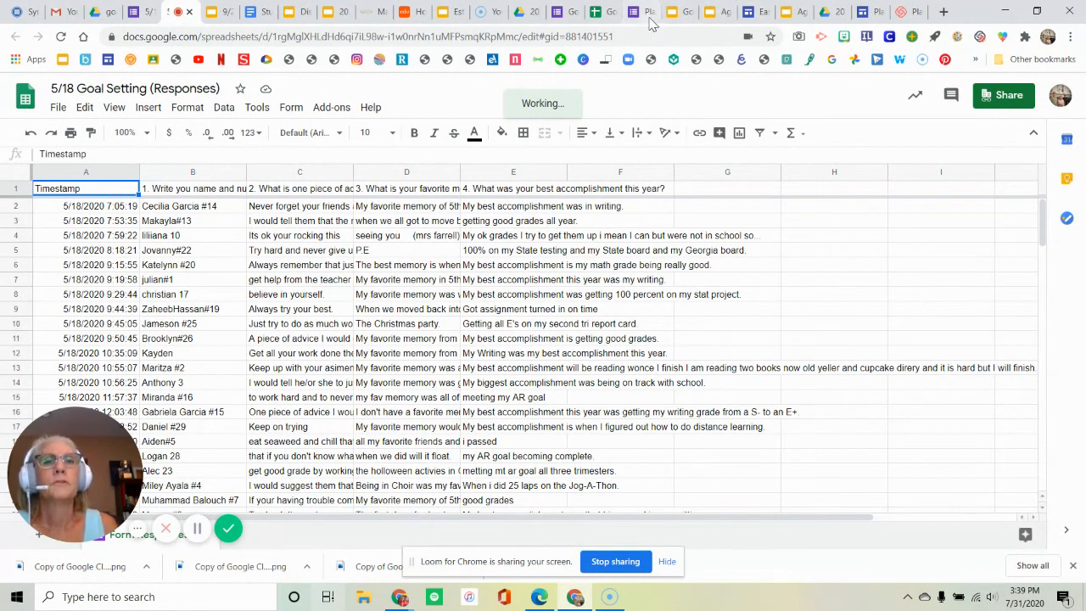
# Step: Switch to the Google Sites, Forms & More presentation in Google Slides and show the Google Forms Walkthrough slide
pyautogui.click(674, 19)
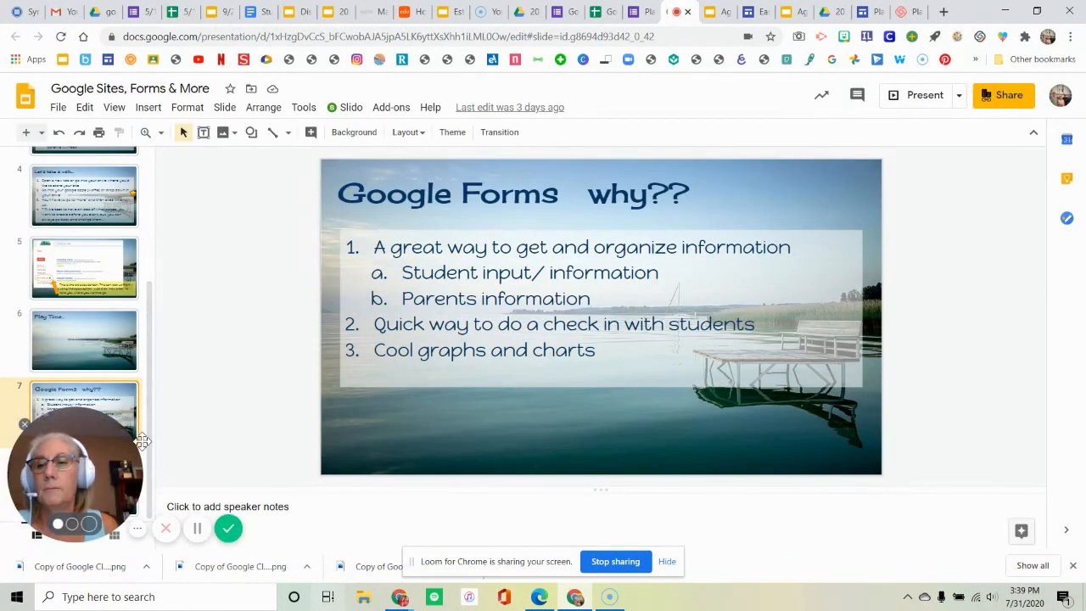
pyautogui.press('Down')
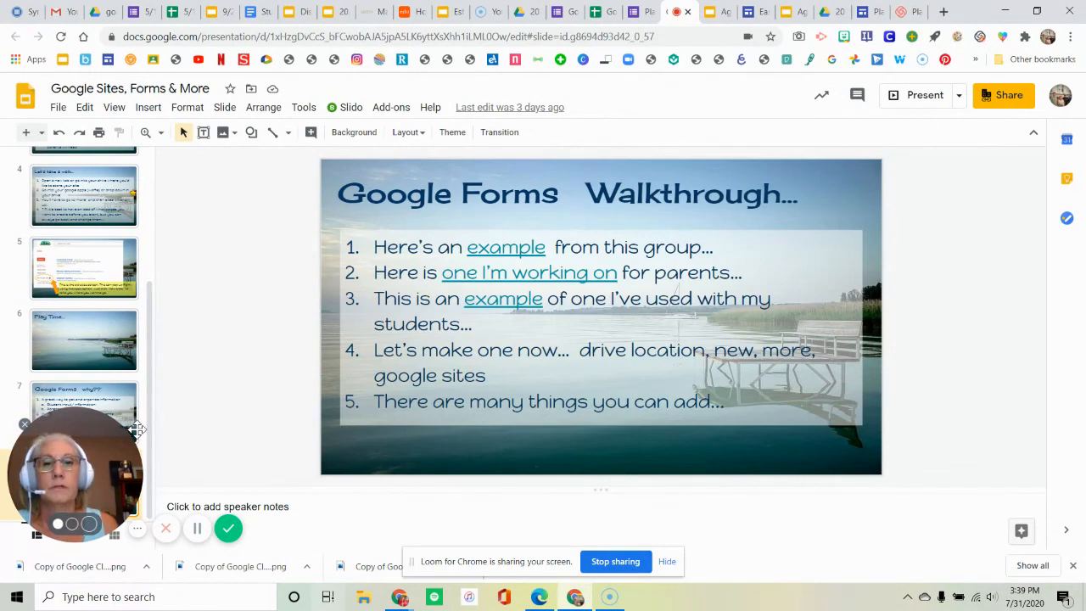